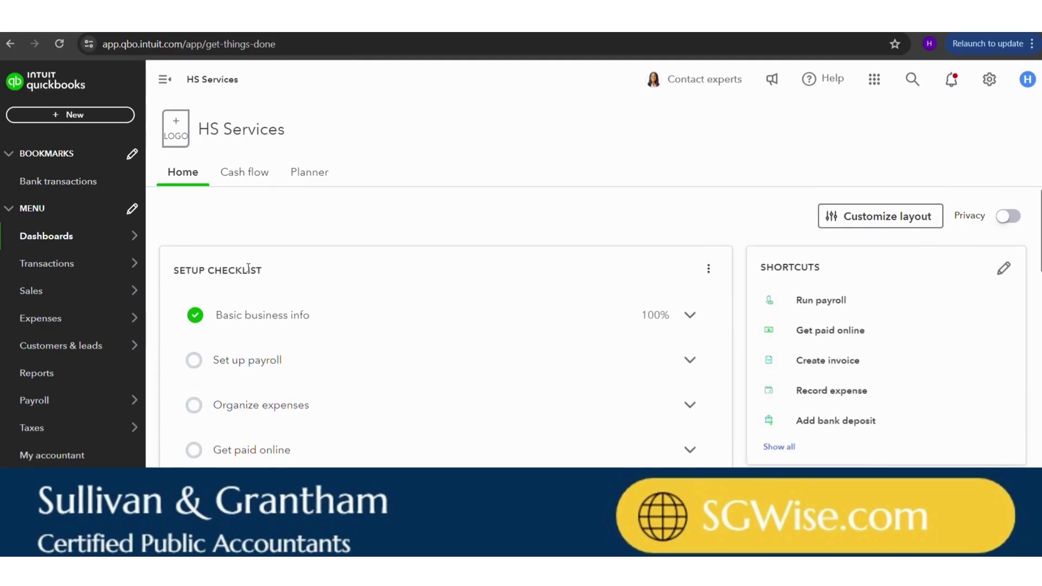
- Expand 'Set up payroll' in the Setup checklist and start the payroll Getting started flow
left_click(254, 362)
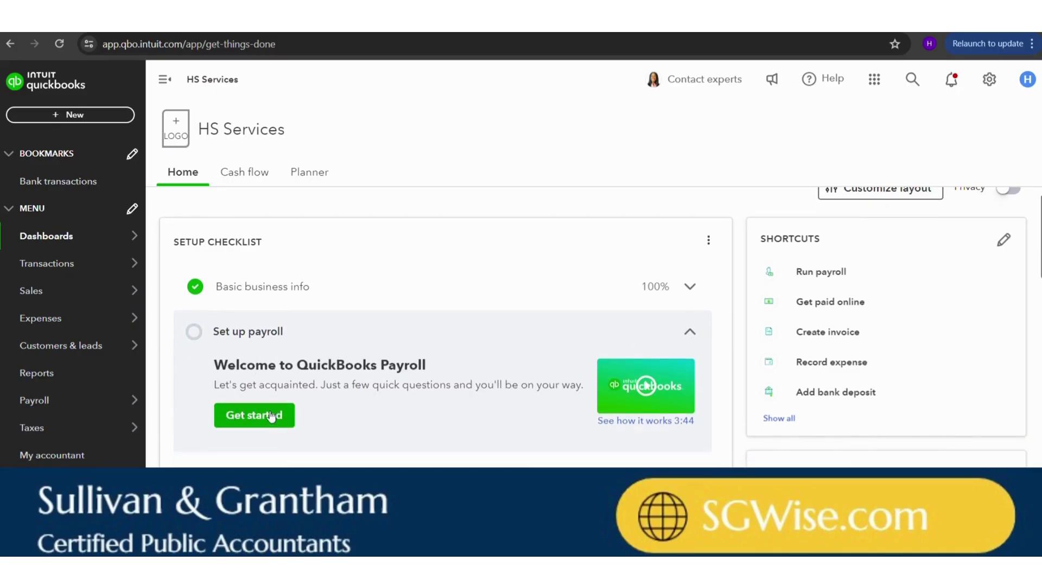
left_click(262, 417)
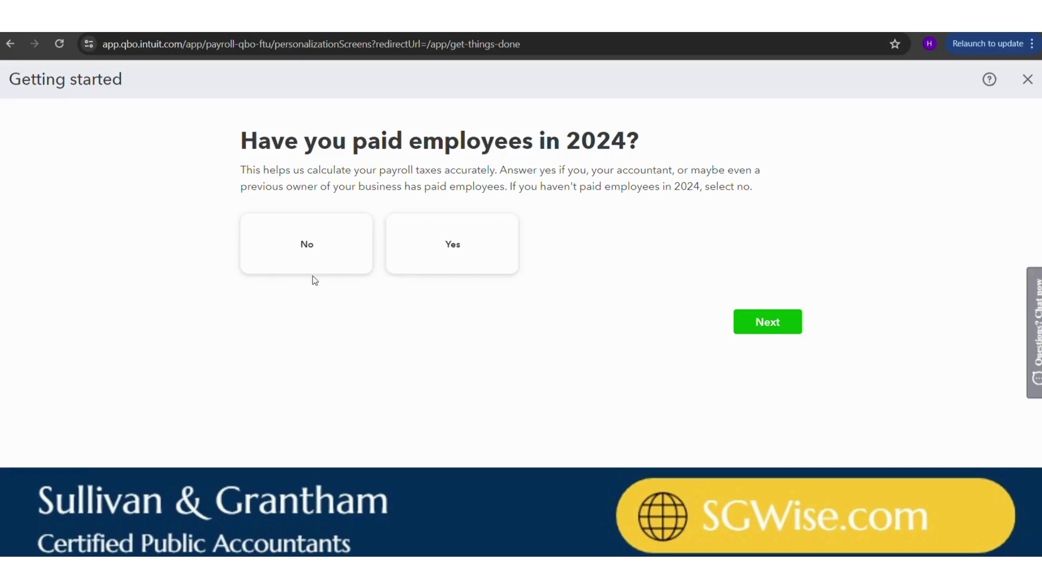
- Answer No to having paid employees in 2024 and continue to the first payday question
left_click(303, 247)
left_click(307, 249)
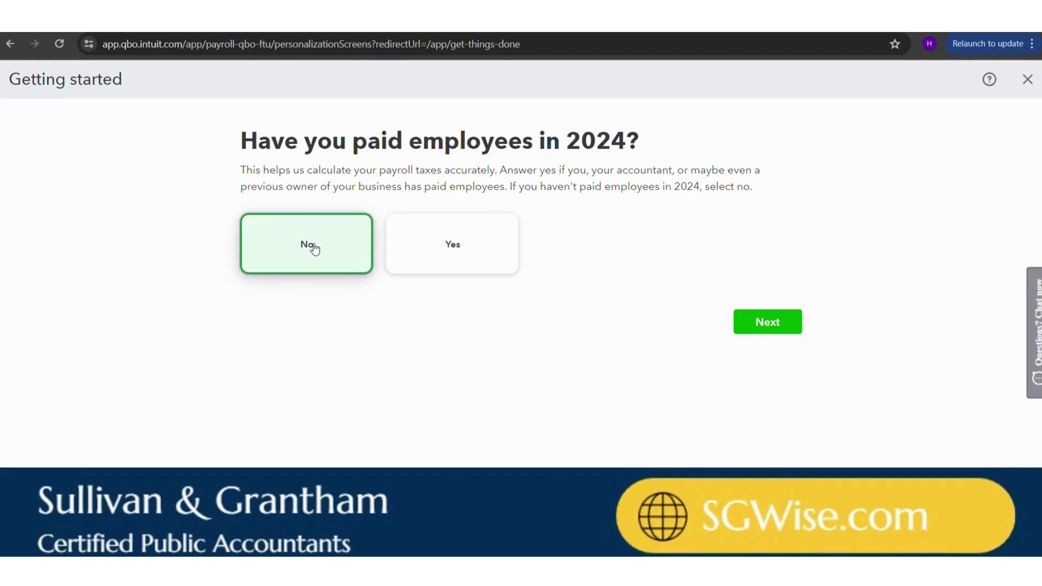
left_click(793, 328)
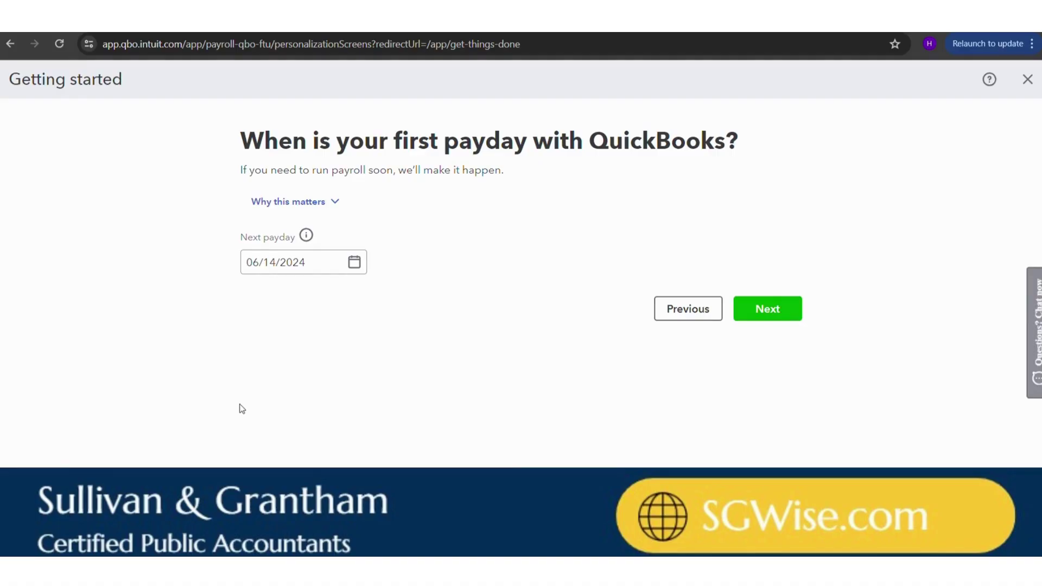
- Keep 06/14/2024 as the next payday and continue to the work location page
left_click(333, 262)
left_click(307, 236)
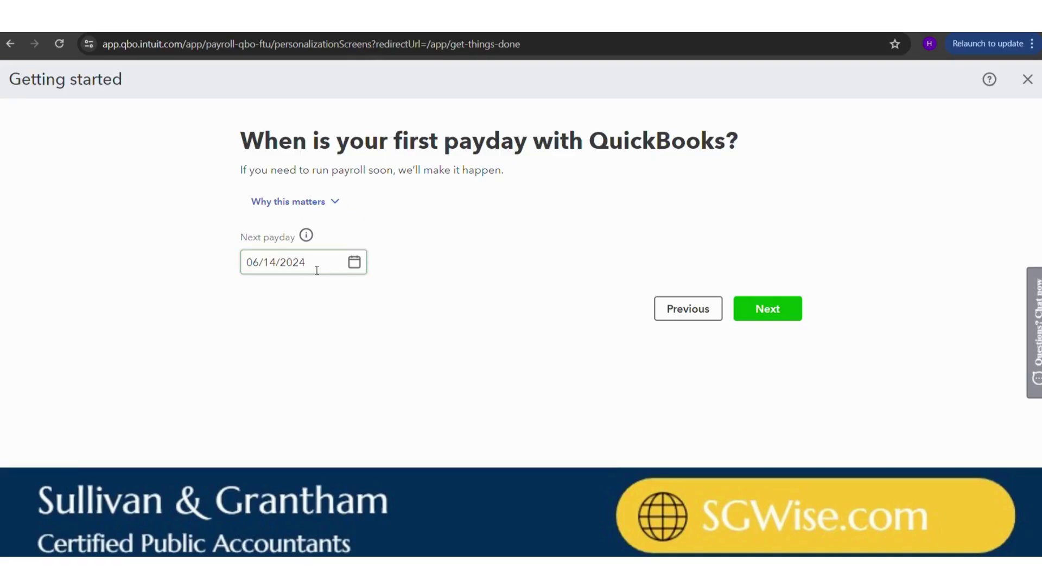
left_click(312, 321)
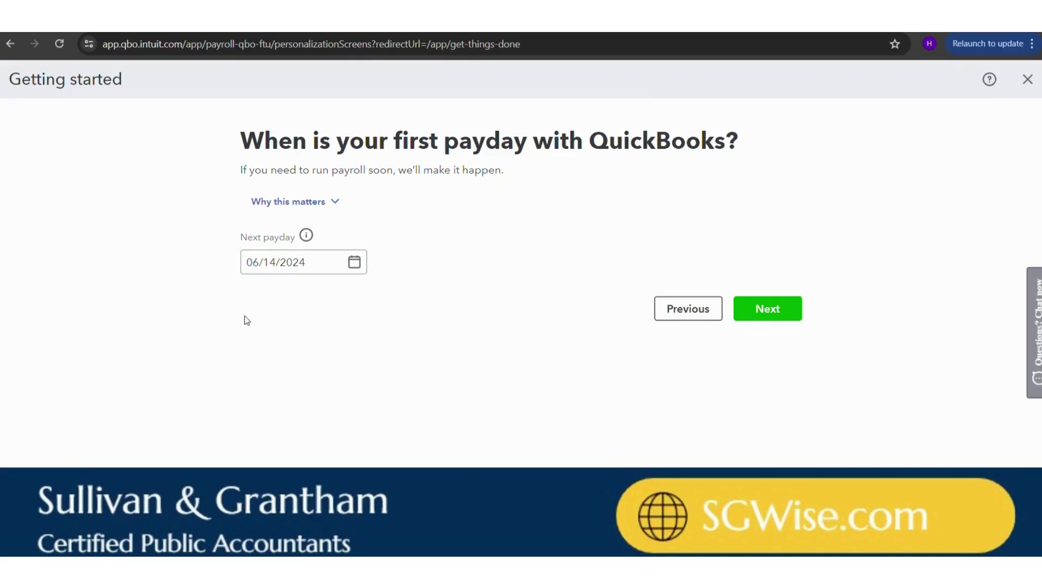
left_click(304, 257)
left_click(755, 323)
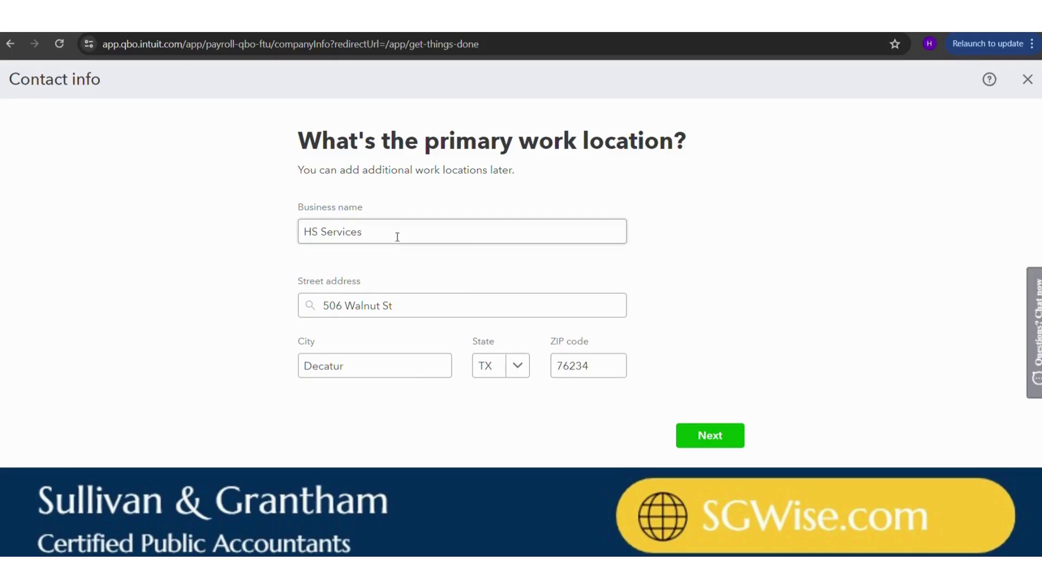
- Submit the prefilled work location and accept QuickBooks' suggested version of the address
left_click(720, 434)
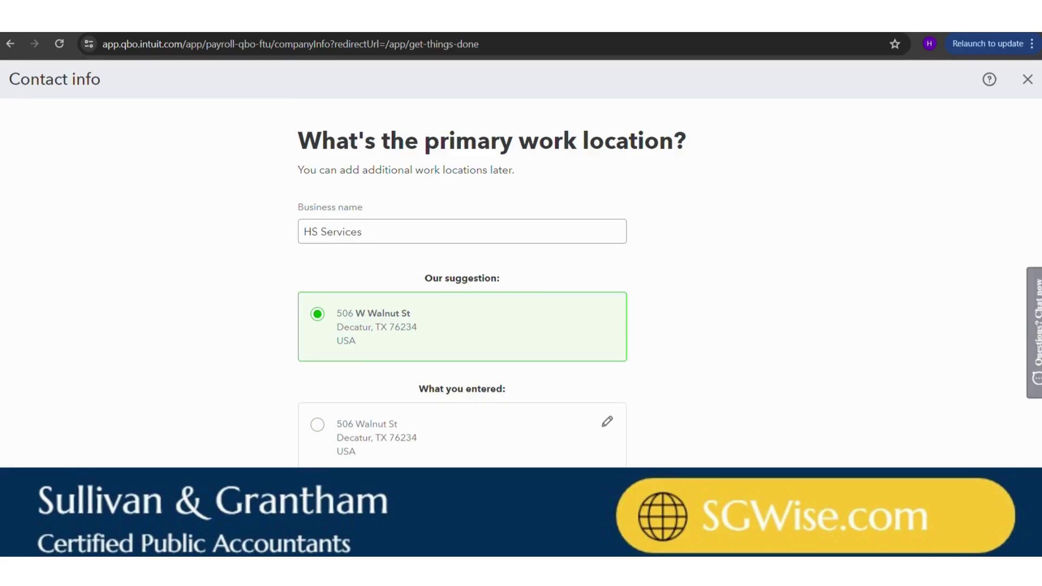
left_click(711, 510)
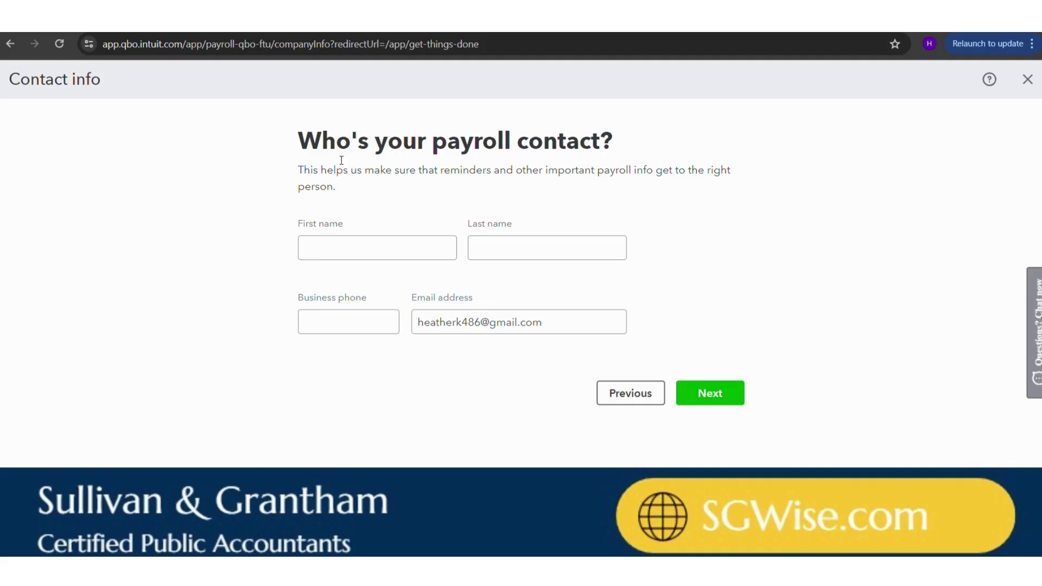
- Enter the payroll contact's first name, last name and business phone, and submit the page
left_click(388, 245)
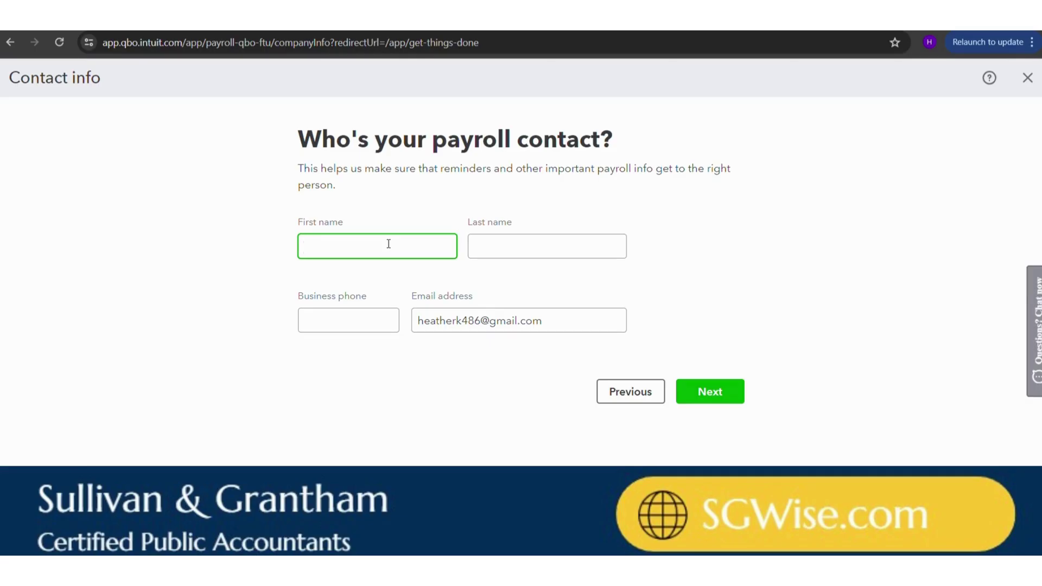
key("Tab")
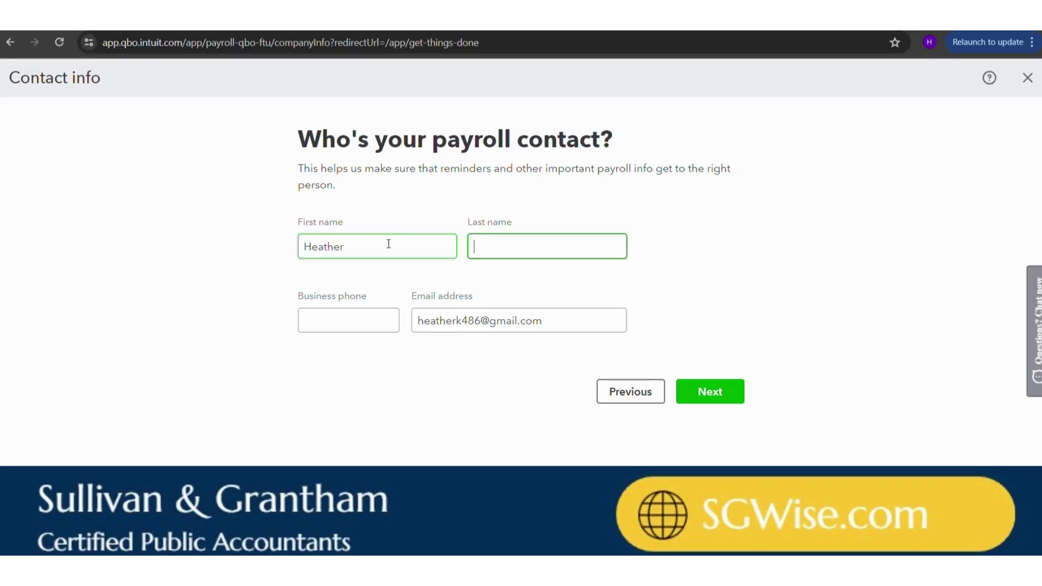
key("Tab")
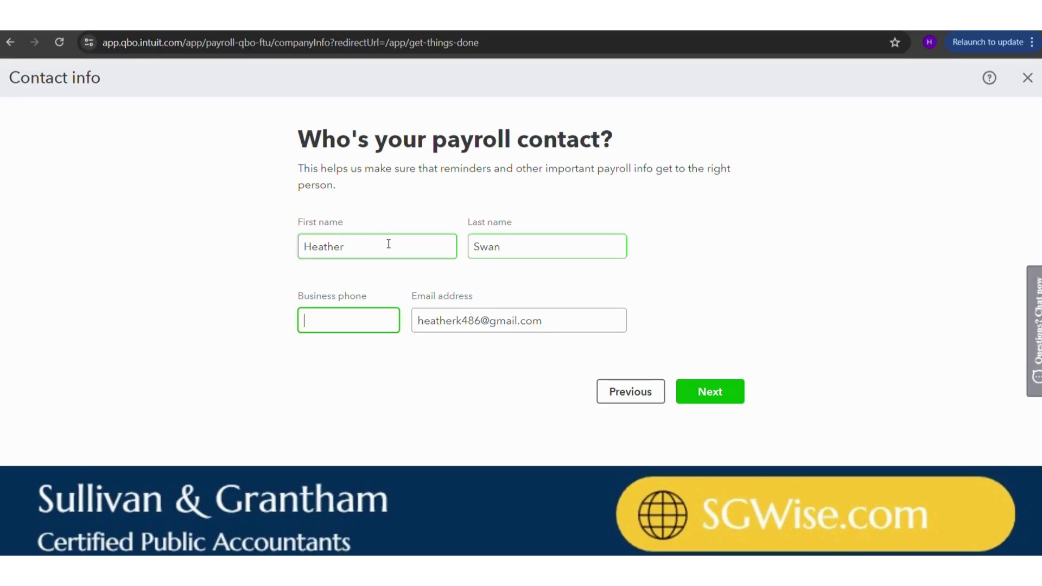
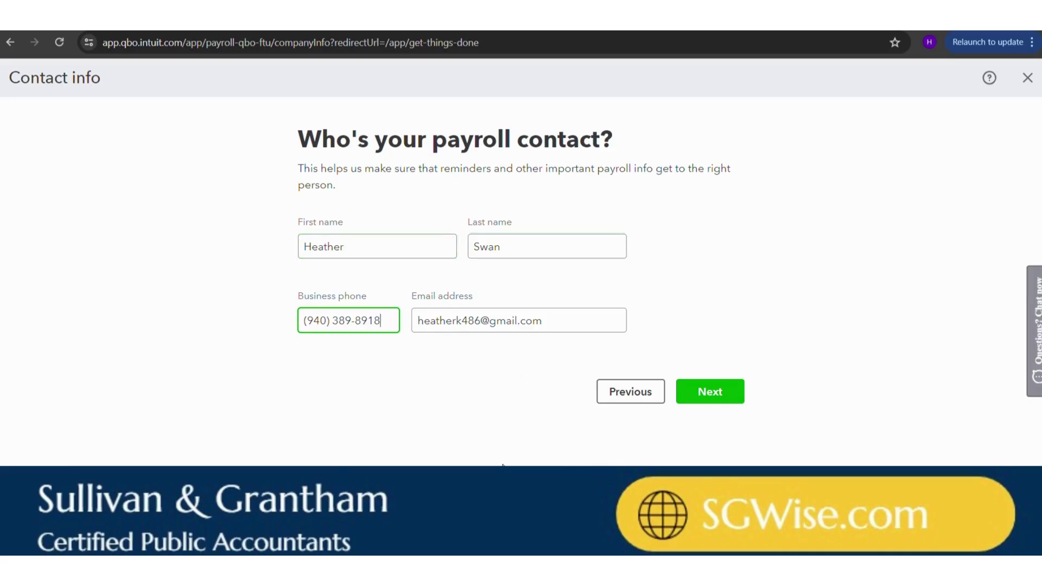
left_click(717, 397)
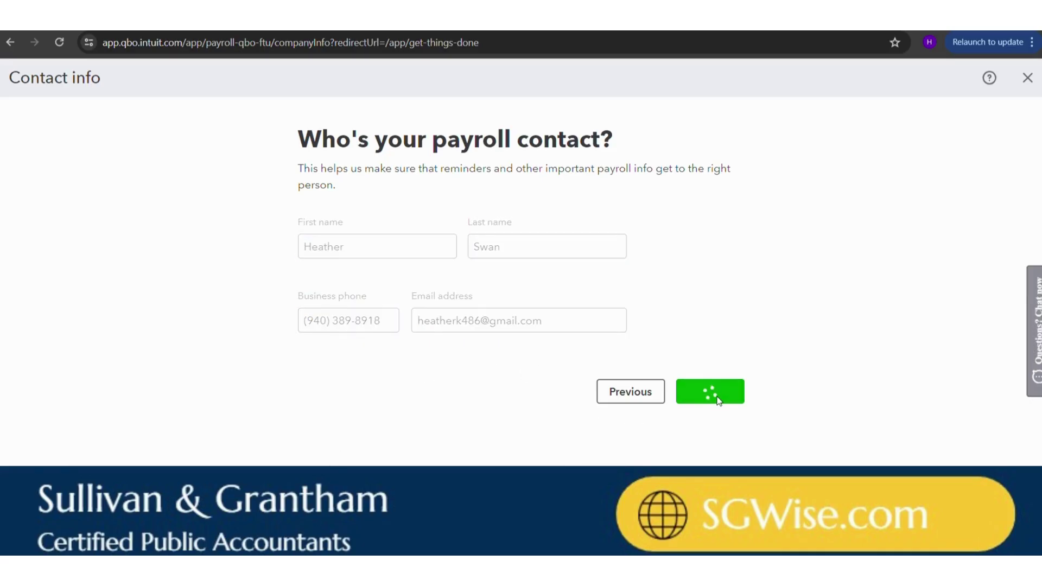
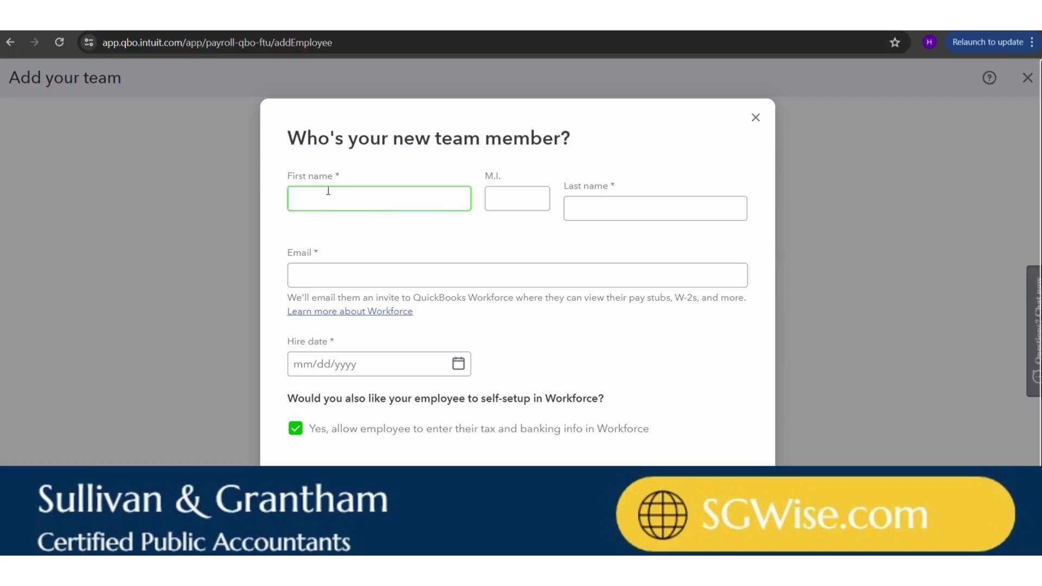
- Enter the new employee's first name, last name and work e-mail address
left_click(525, 273)
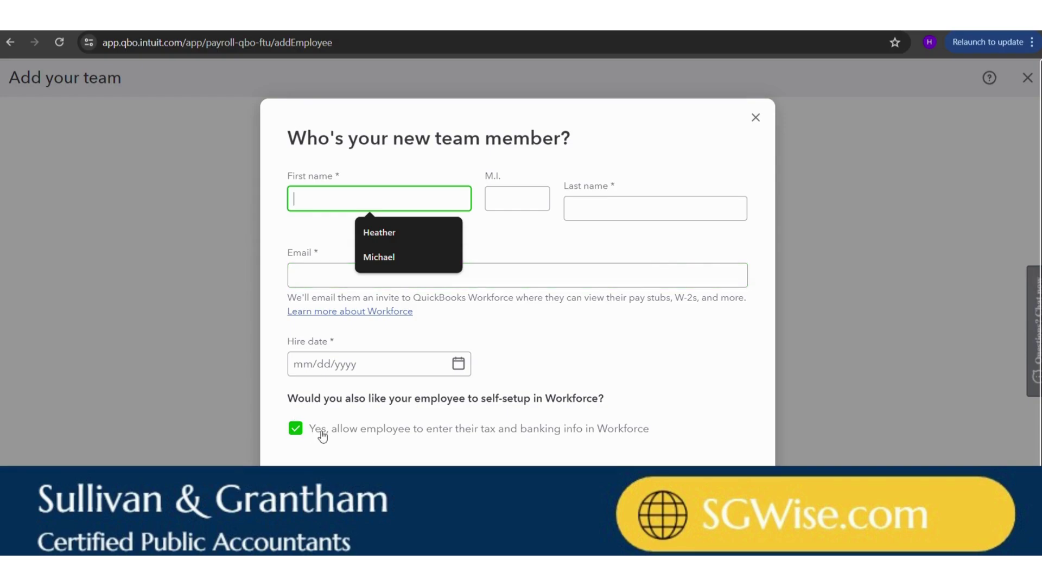
left_click(401, 441)
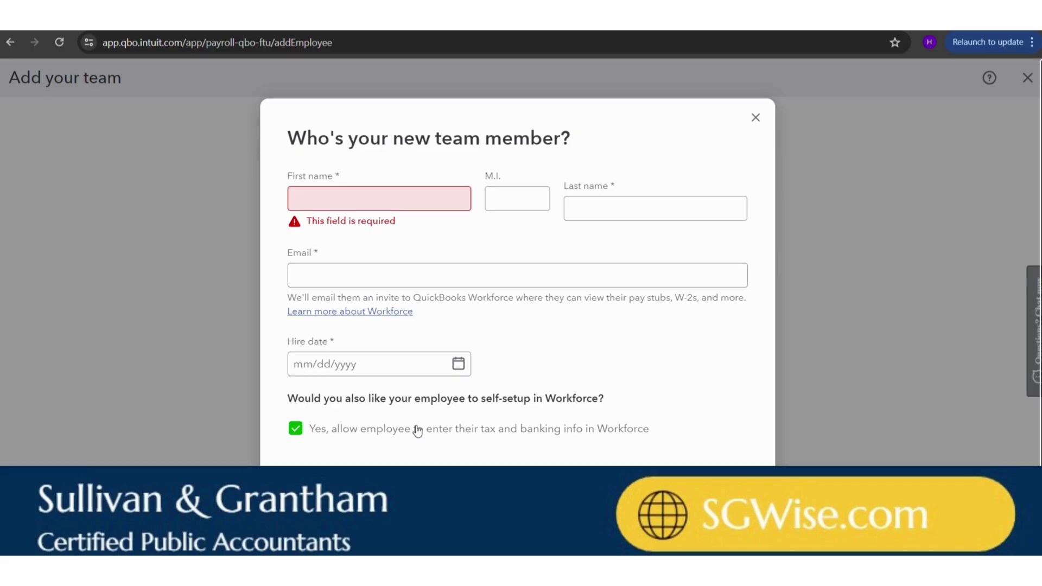
left_click(336, 192)
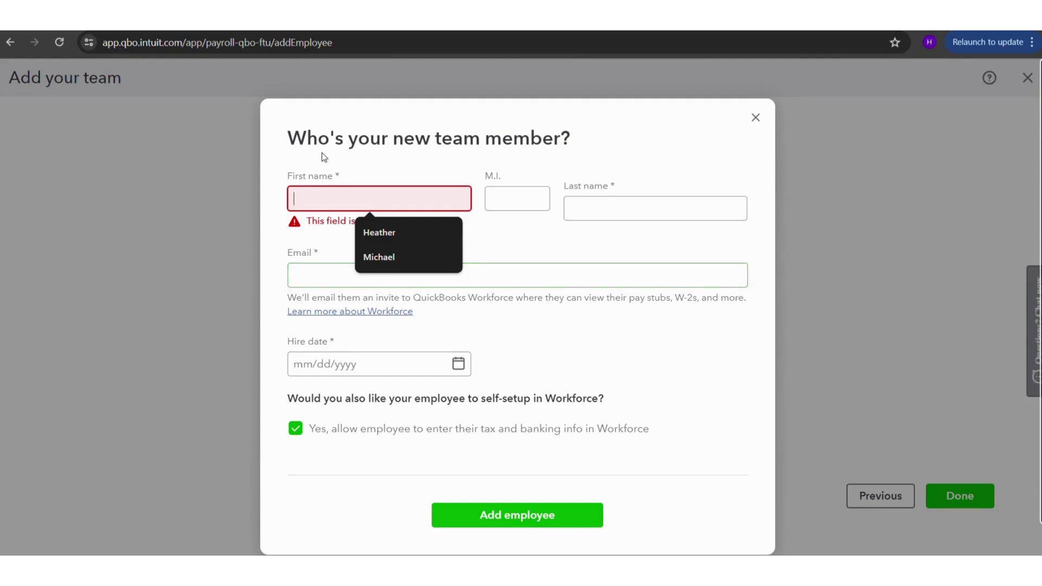
key("Tab")
key("Tab")
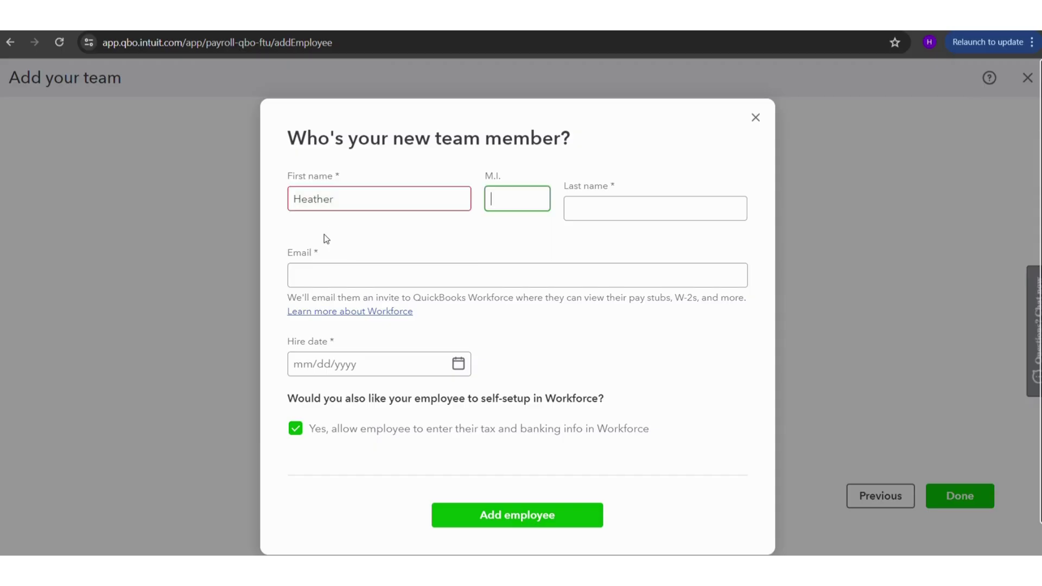
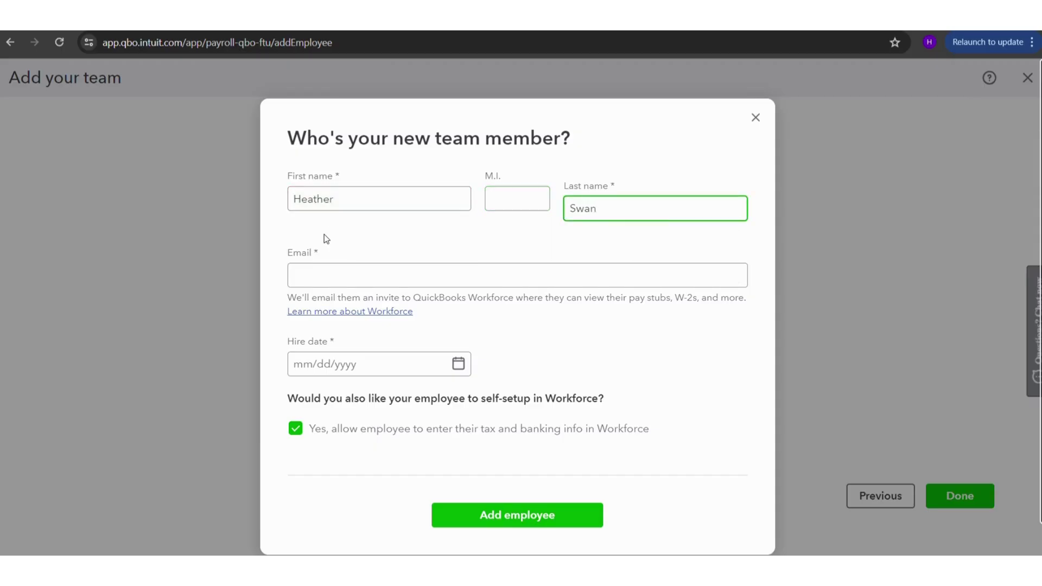
left_click(342, 266)
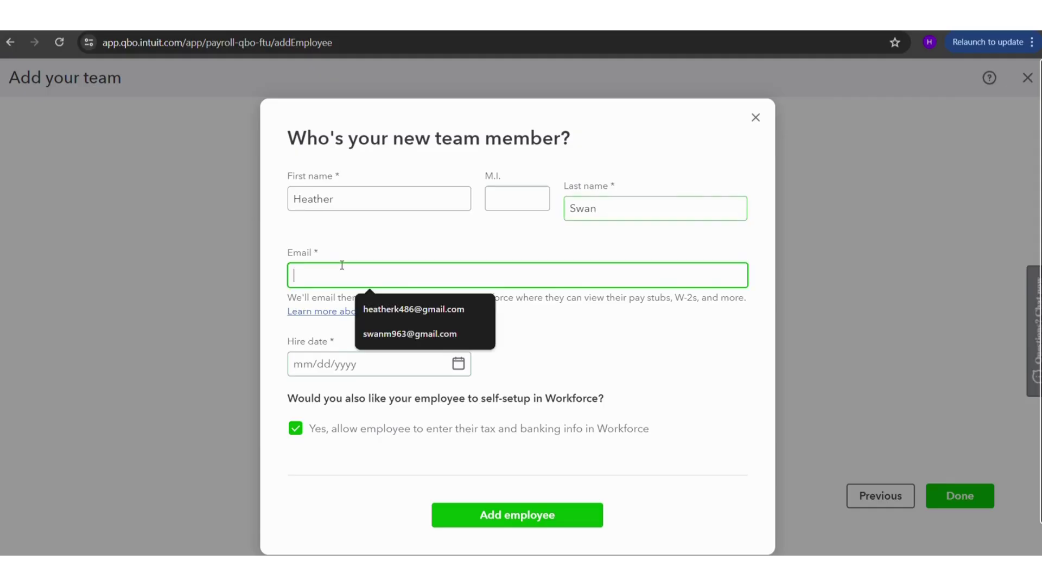
type("mescpa")
key("BackSpace")
key("BackSpace")
key("BackSpace")
key("BackSpace")
key("BackSpace")
type("Hea")
key("BackSpace")
key("BackSpace")
key("BackSpace")
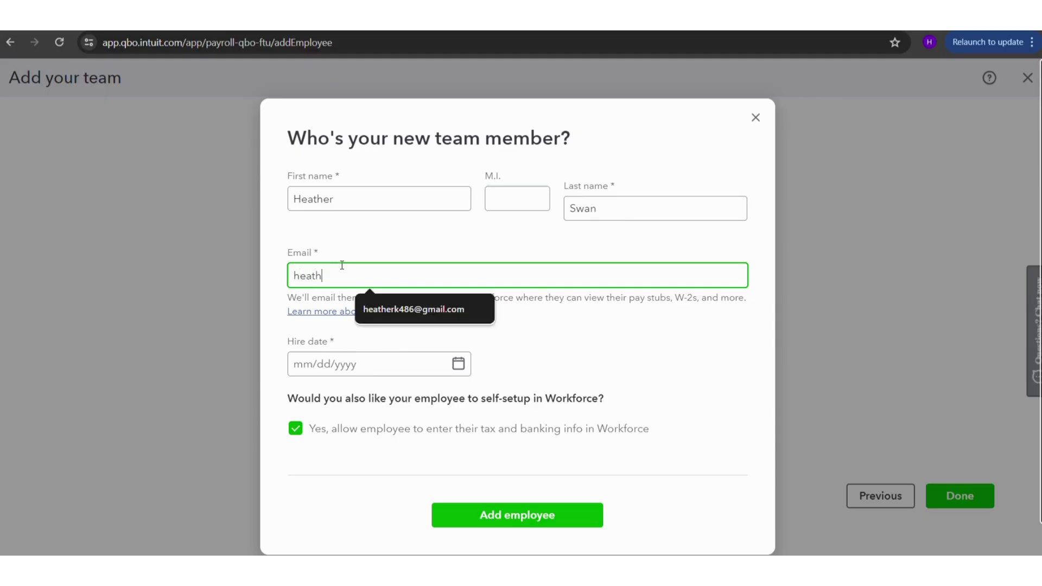
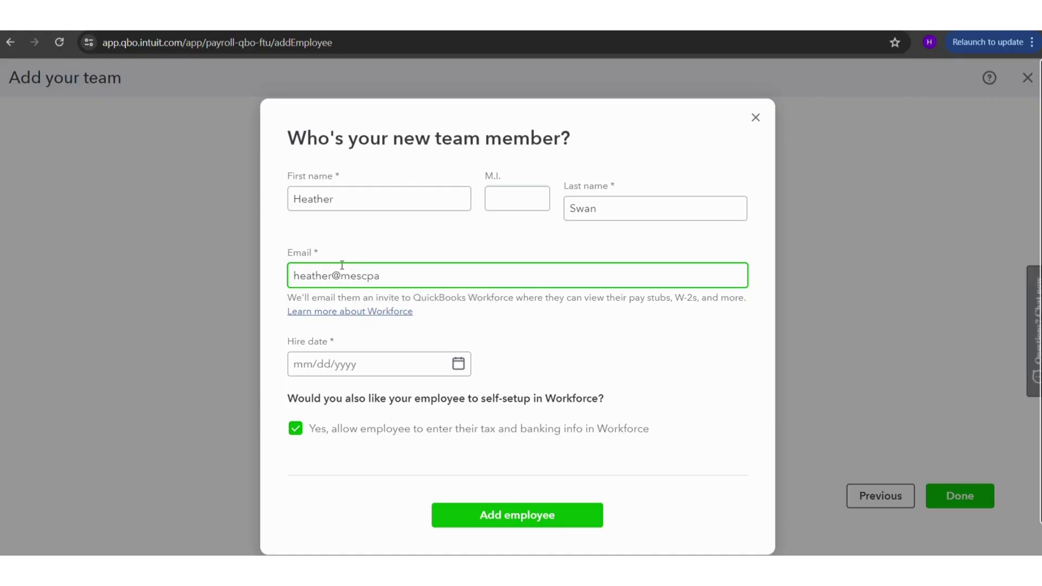
left_click(295, 429)
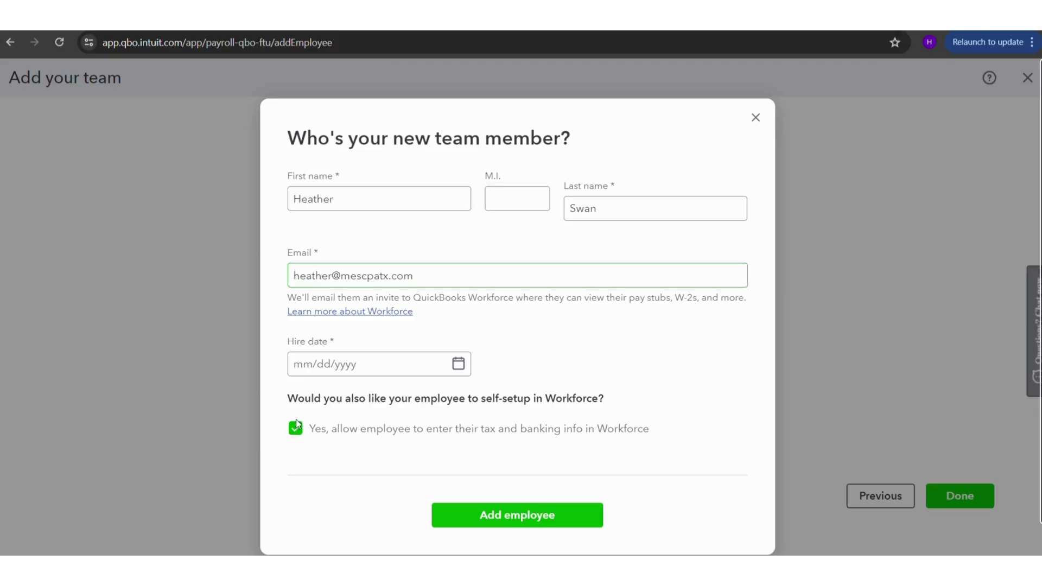
- Turn off Workforce self-setup and set the hire date to 6/11/2024
left_click(297, 431)
left_click(321, 369)
left_click(310, 367)
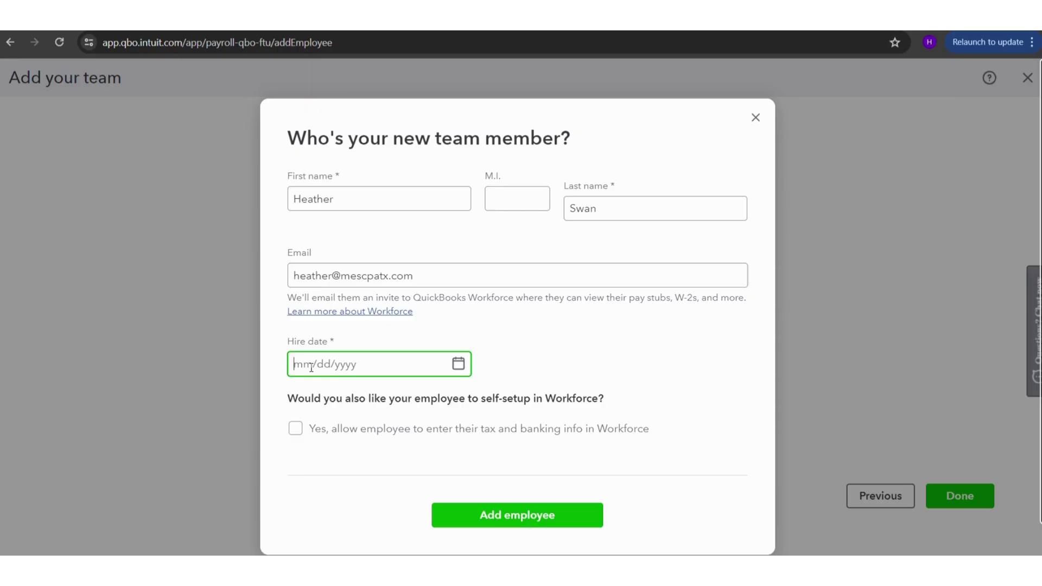
type("6/11/2024")
- Add the employee, then scroll their Edit employee profile down to the Pay types section
left_click(520, 516)
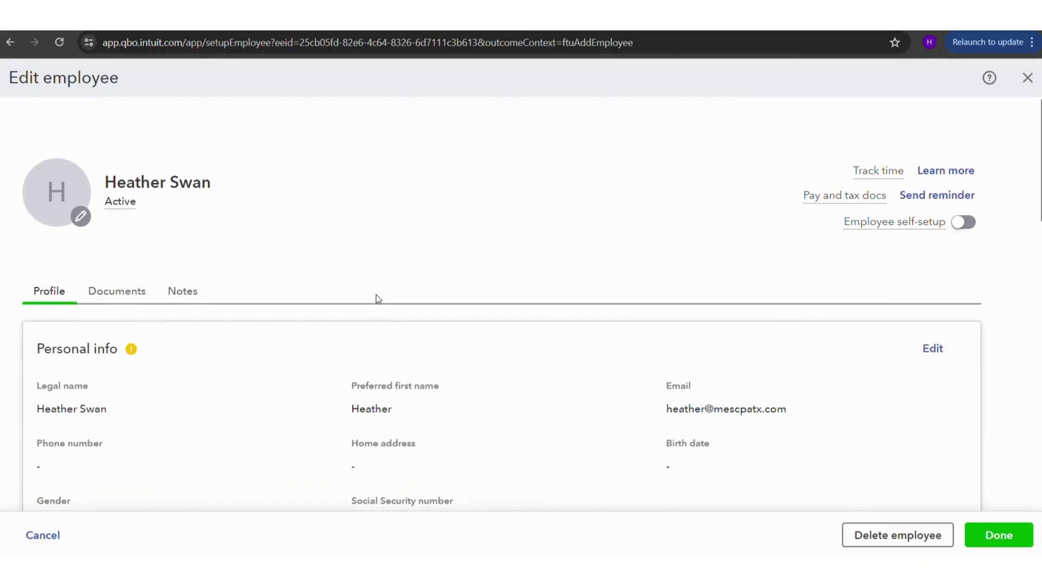
scroll(289, 280, "down", 1)
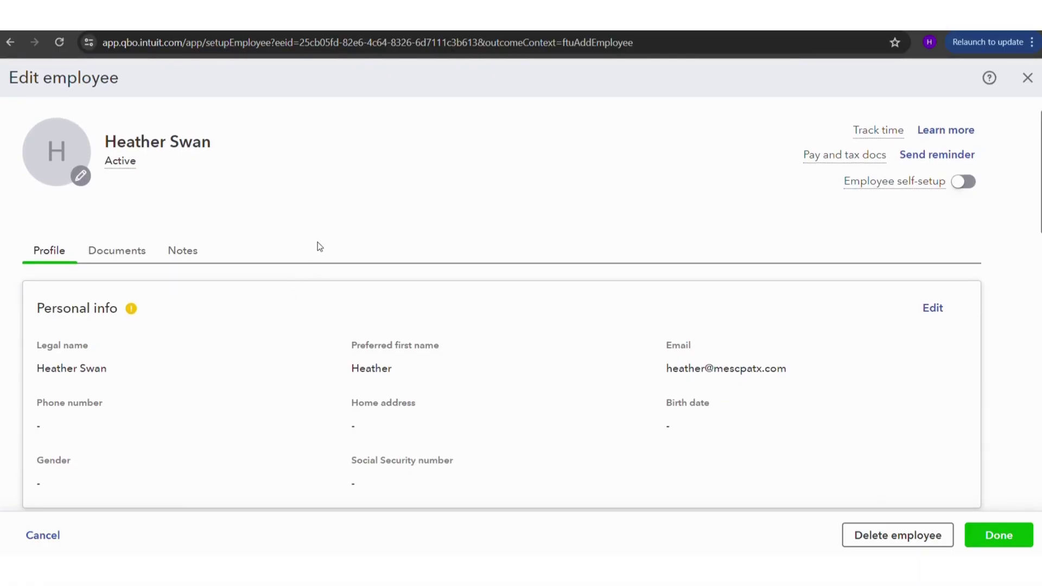
scroll(321, 247, "down", 3)
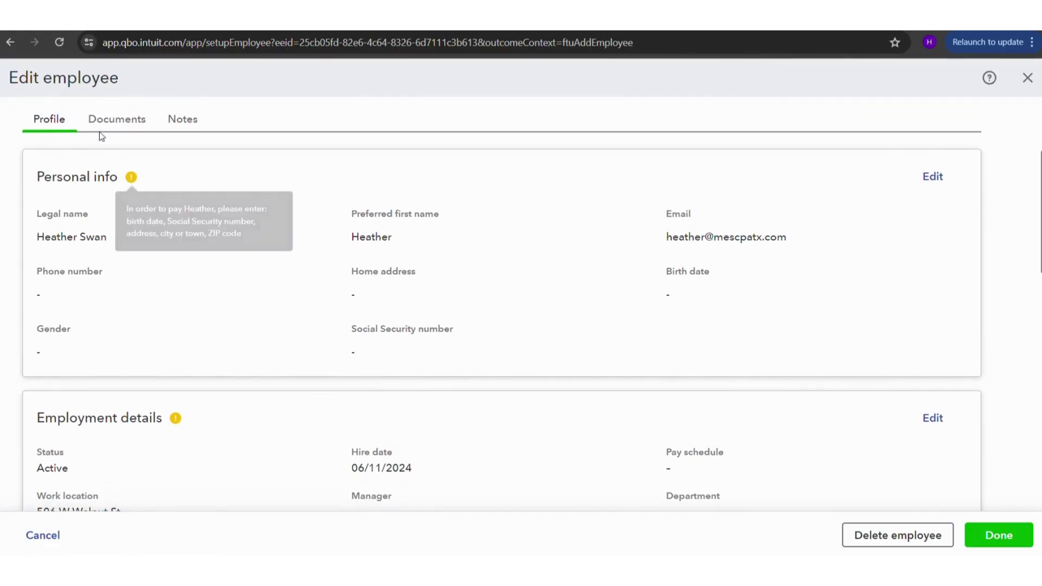
scroll(271, 247, "down", 4)
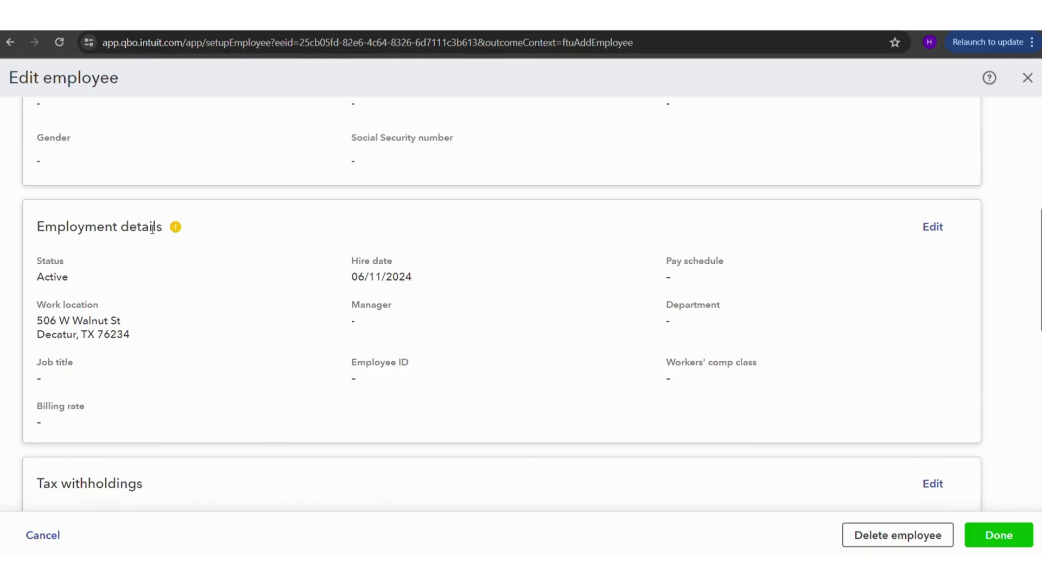
mouse_move(175, 227)
scroll(307, 412, "down", 4)
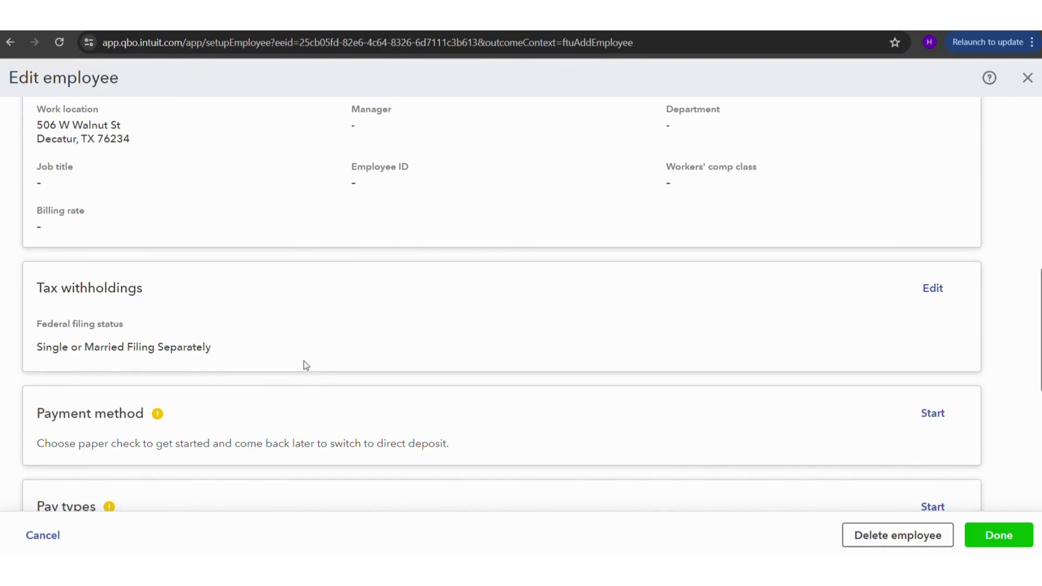
scroll(319, 341, "down", 3)
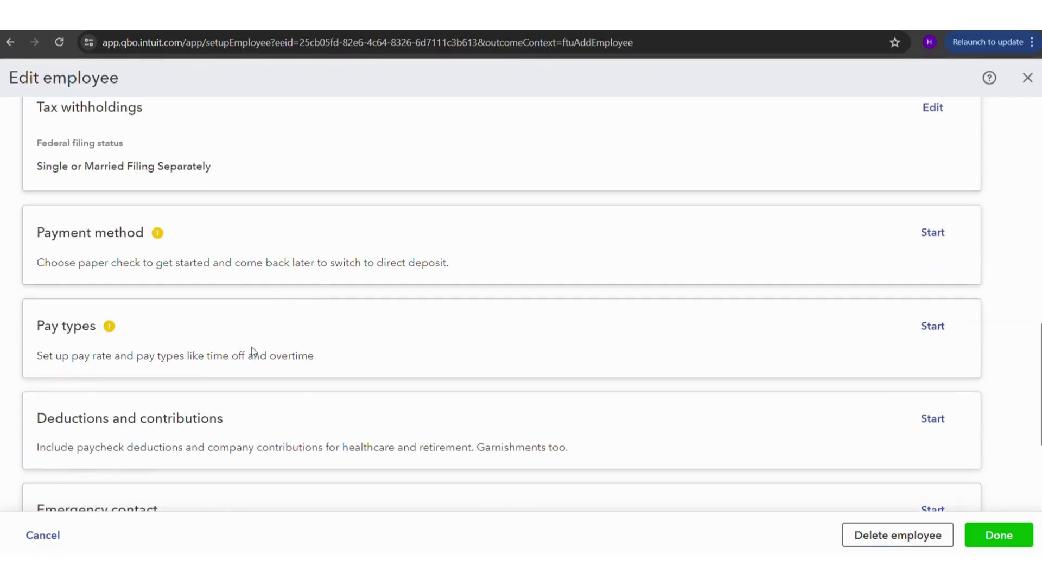
scroll(258, 350, "down", 3)
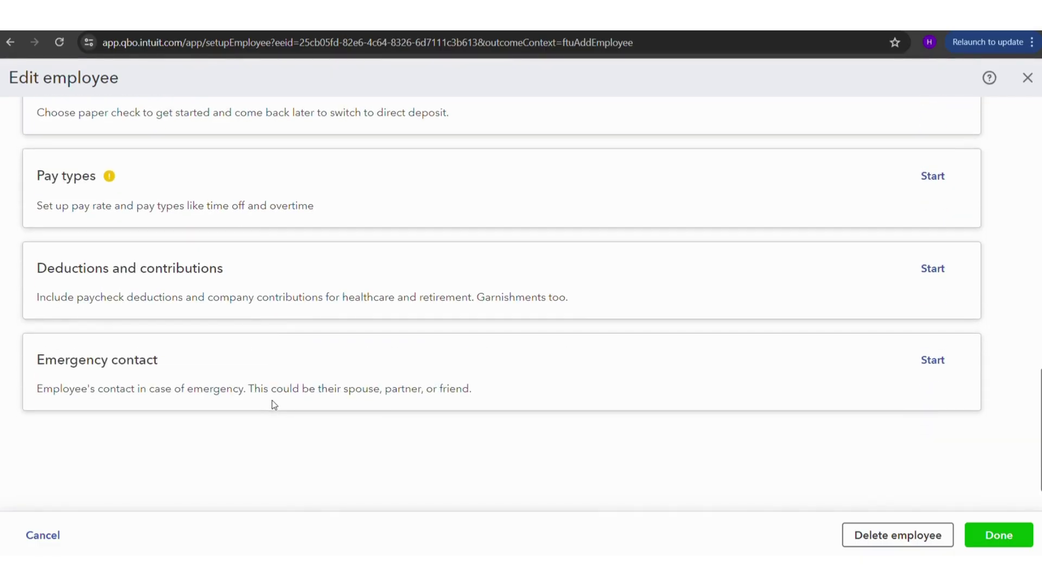
scroll(417, 329, "up", 3)
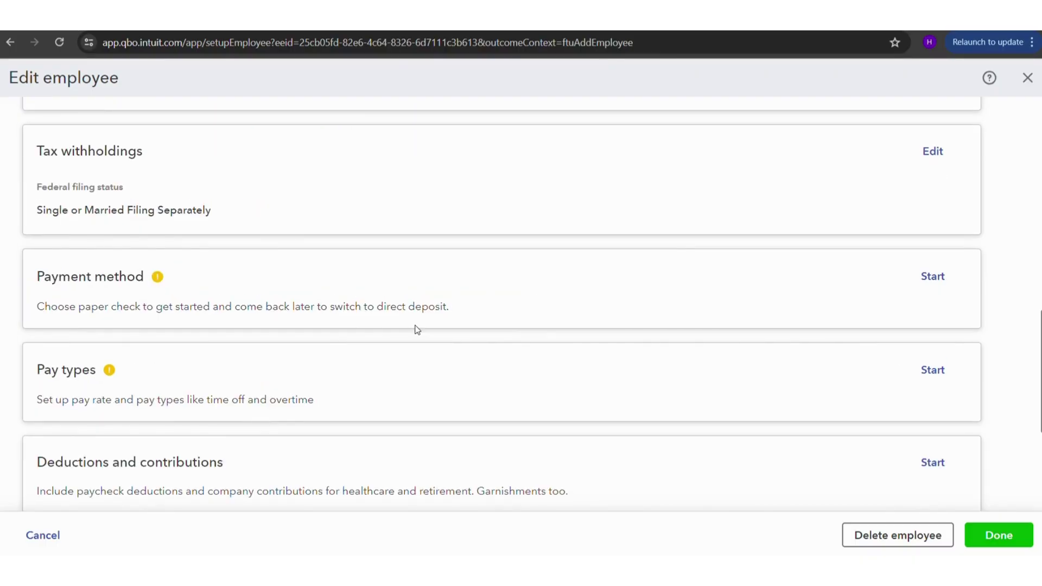
scroll(417, 328, "down", 1)
- Start the pay types setup and keep Hourly as the employee's pay type
left_click(932, 310)
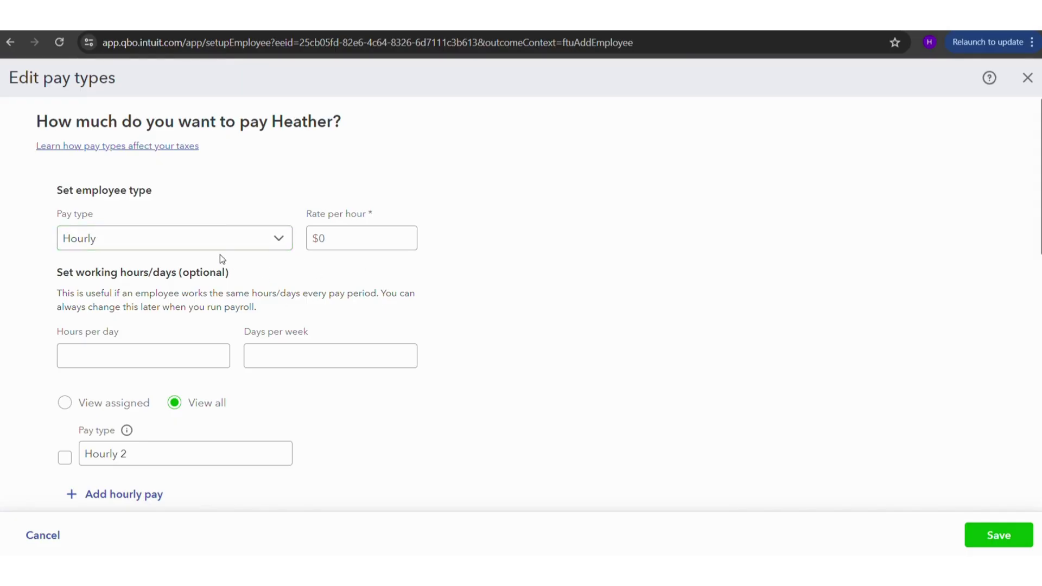
left_click(203, 237)
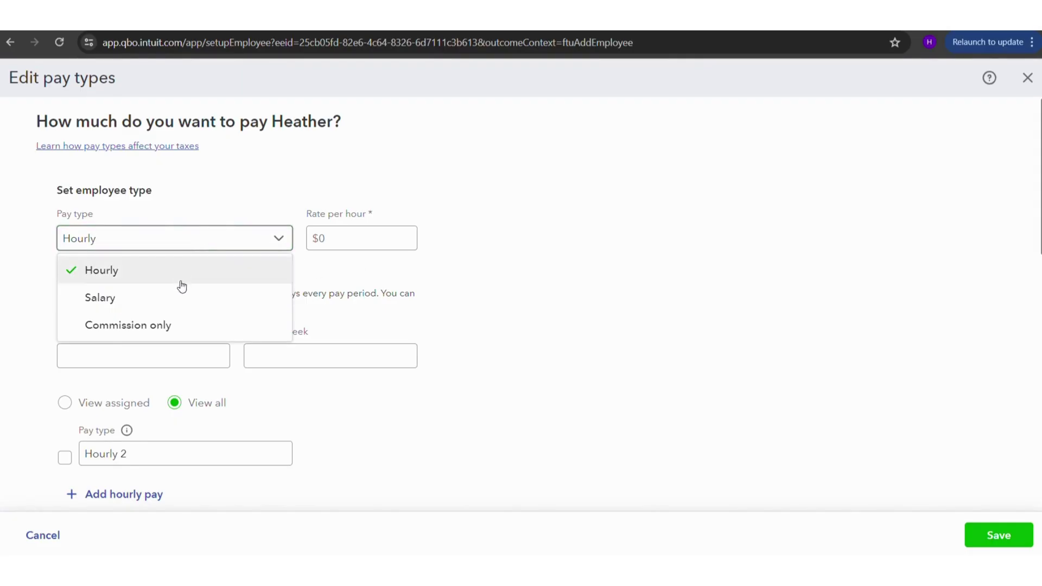
left_click(471, 259)
left_click(356, 231)
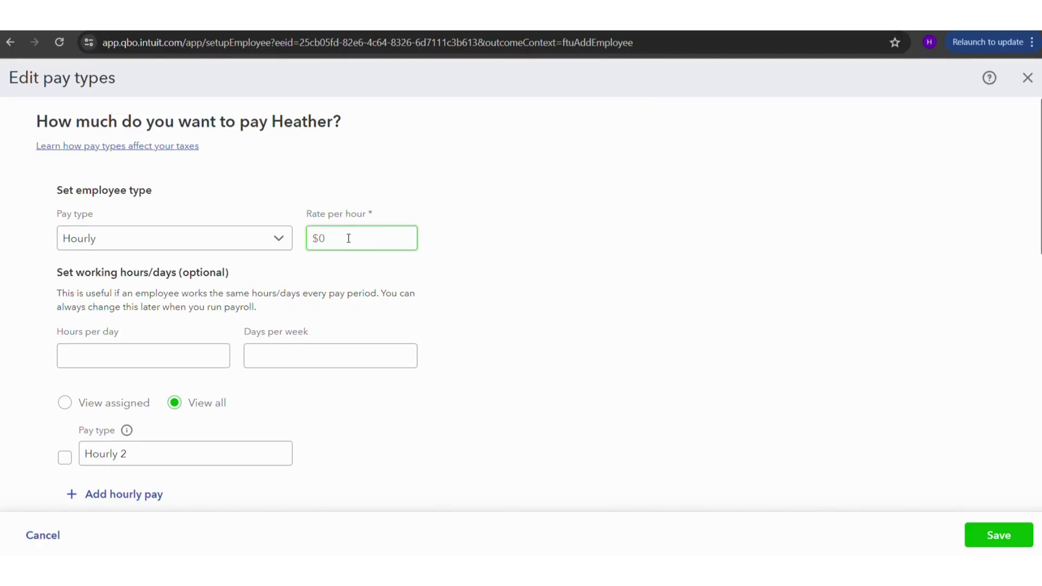
scroll(349, 239, "down", 2)
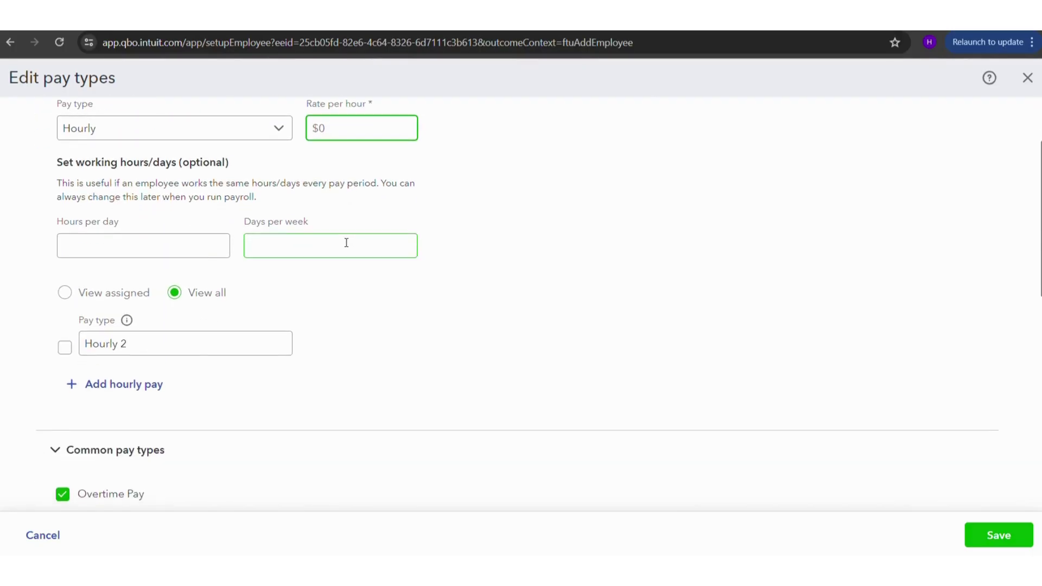
left_click(134, 242)
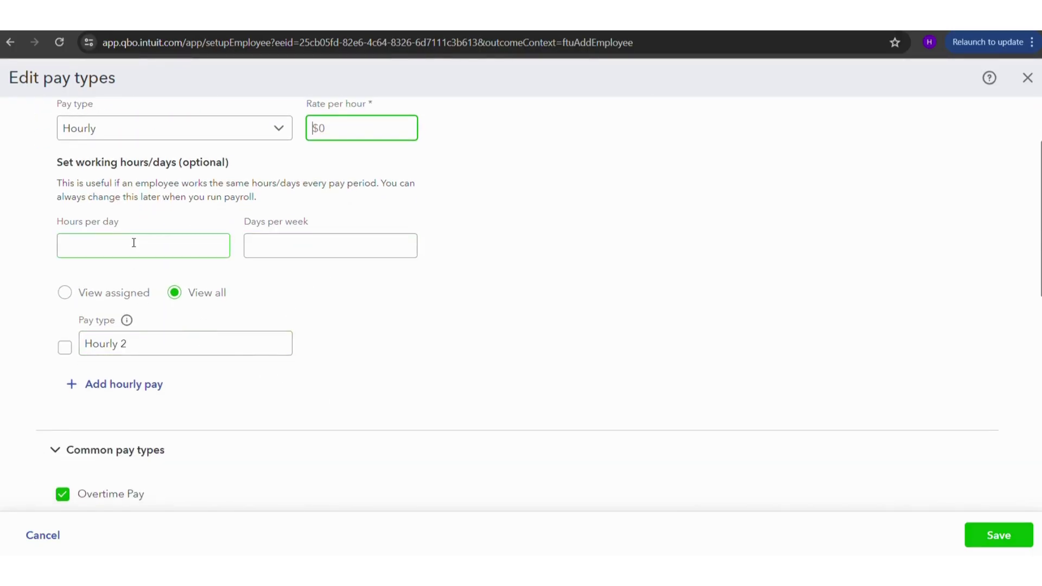
left_click(109, 241)
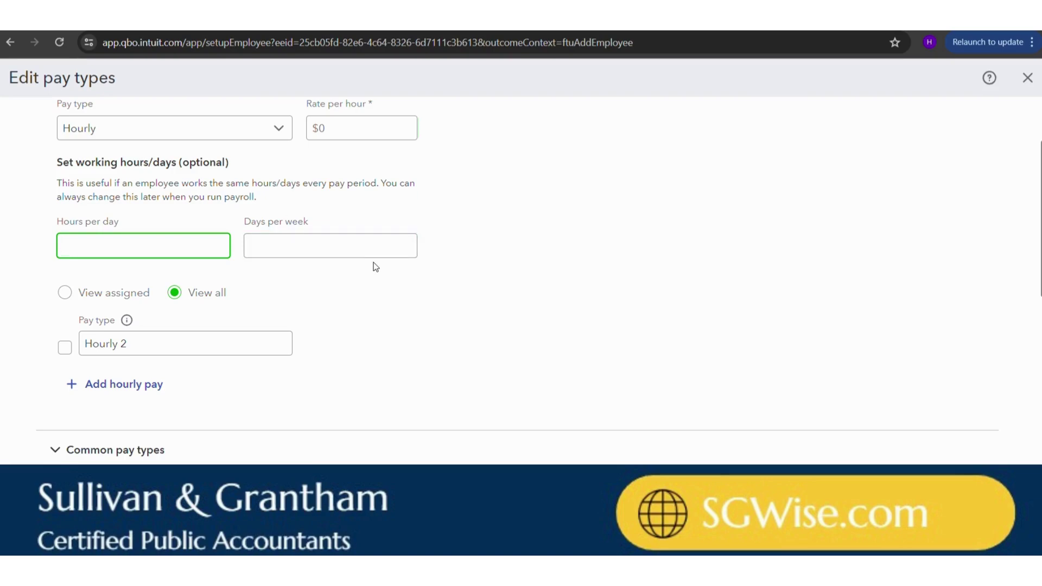
- Add Commission as a common pay type alongside Overtime Pay
scroll(374, 262, "down", 4)
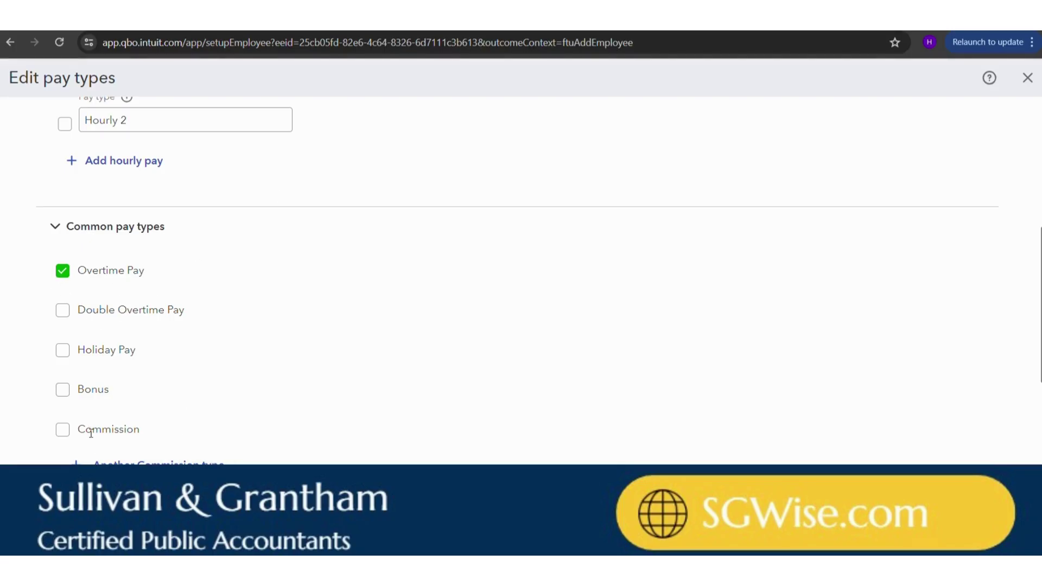
left_click(63, 430)
scroll(166, 368, "down", 5)
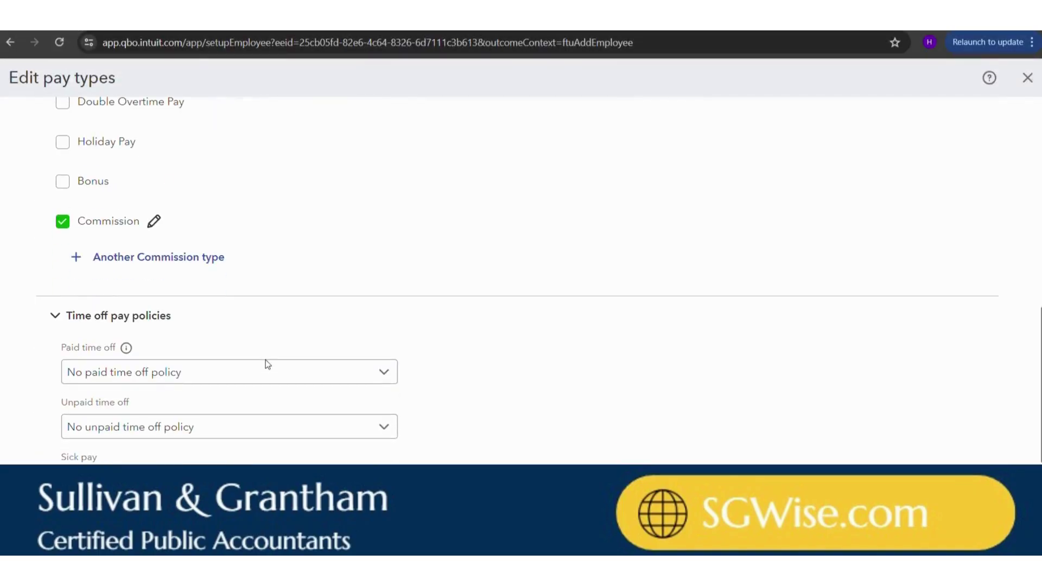
scroll(131, 267, "down", 1)
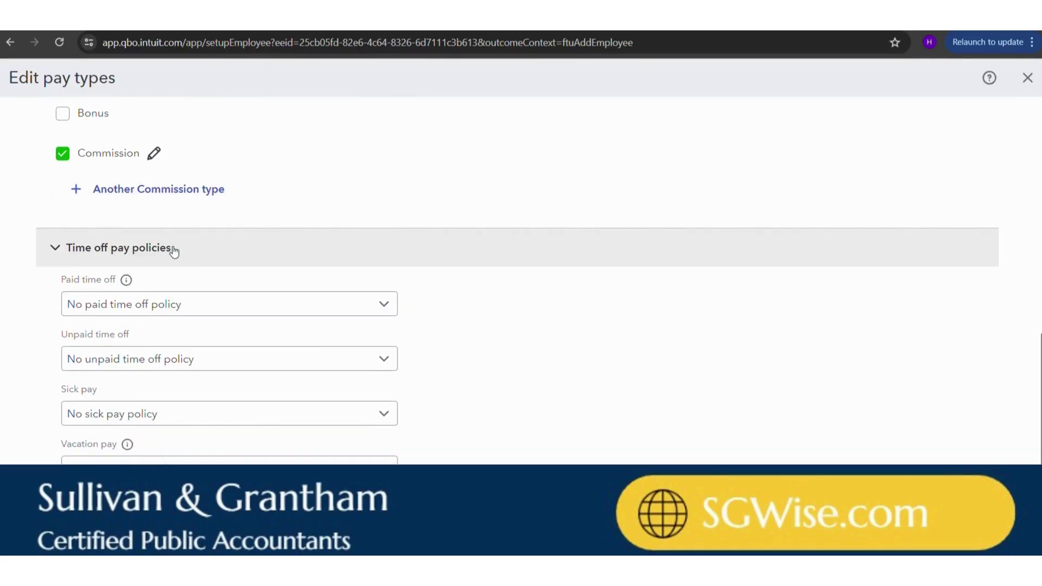
- Open a new paid time off policy form and discard it, leaving no policy
left_click(217, 307)
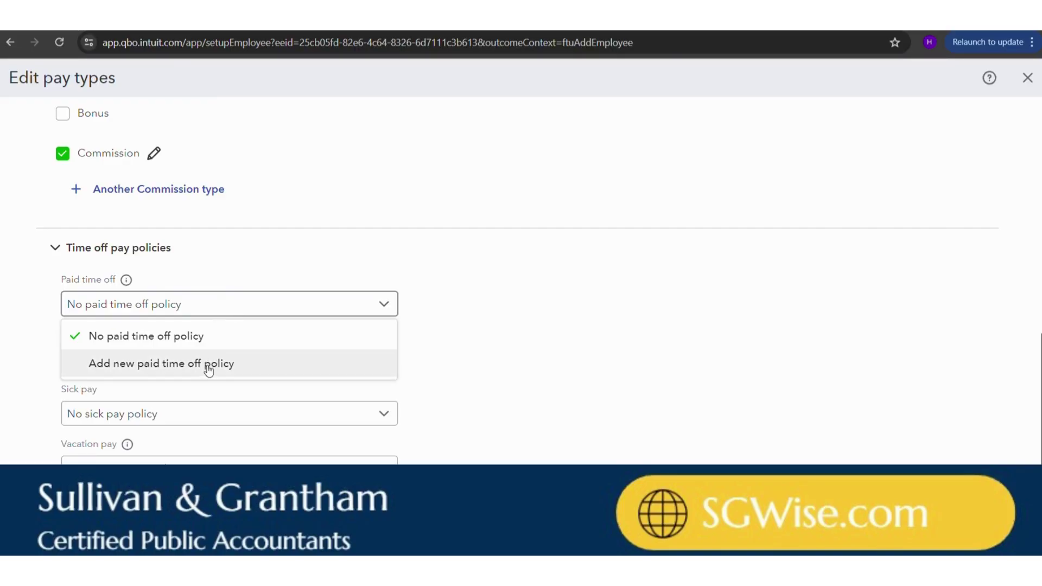
left_click(485, 358)
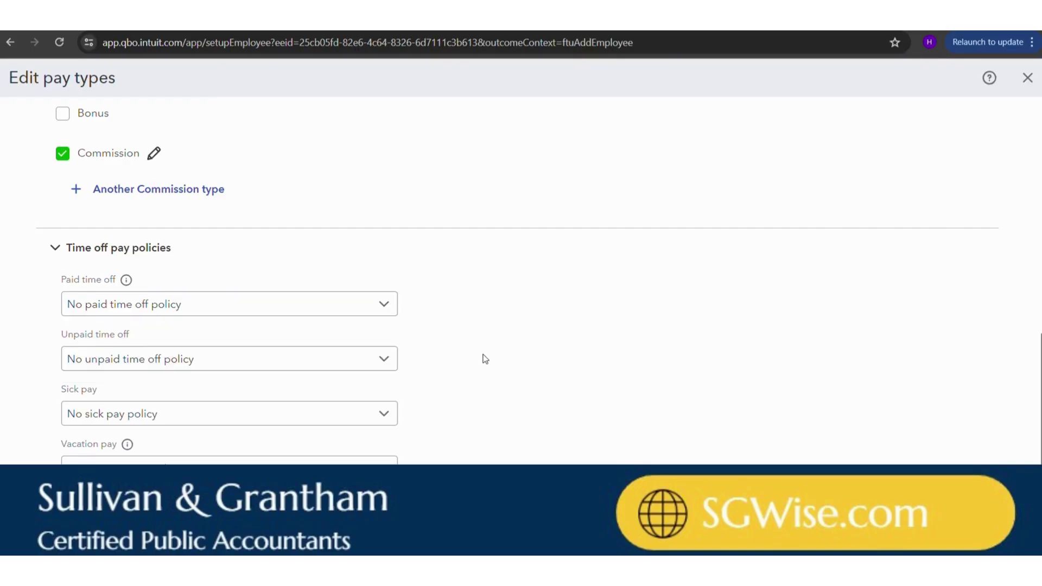
left_click(143, 301)
left_click(147, 364)
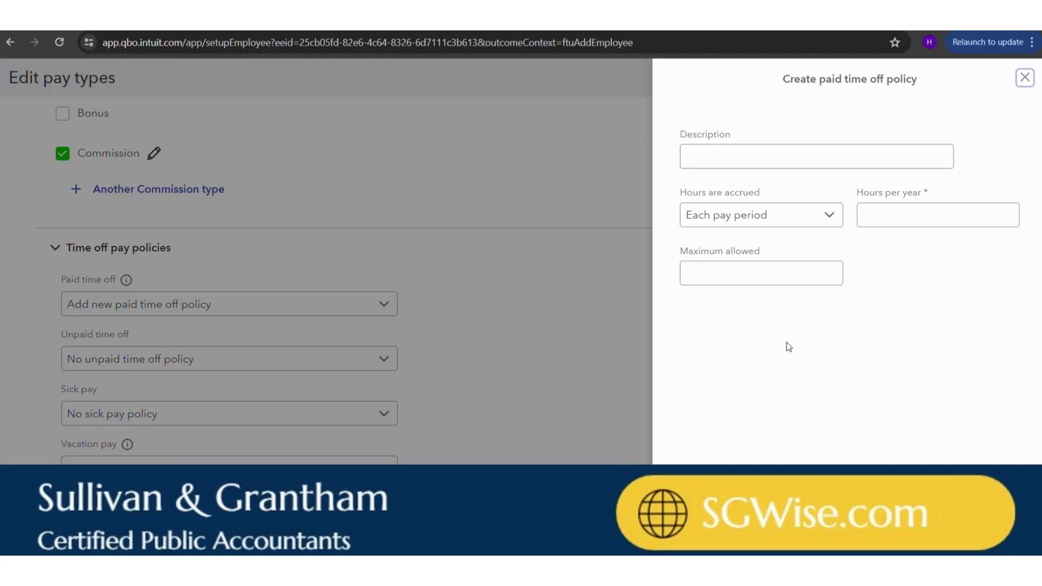
left_click(1024, 78)
- Try saving the pay types, which fails with a 'Rate is required' error
scroll(544, 261, "down", 1)
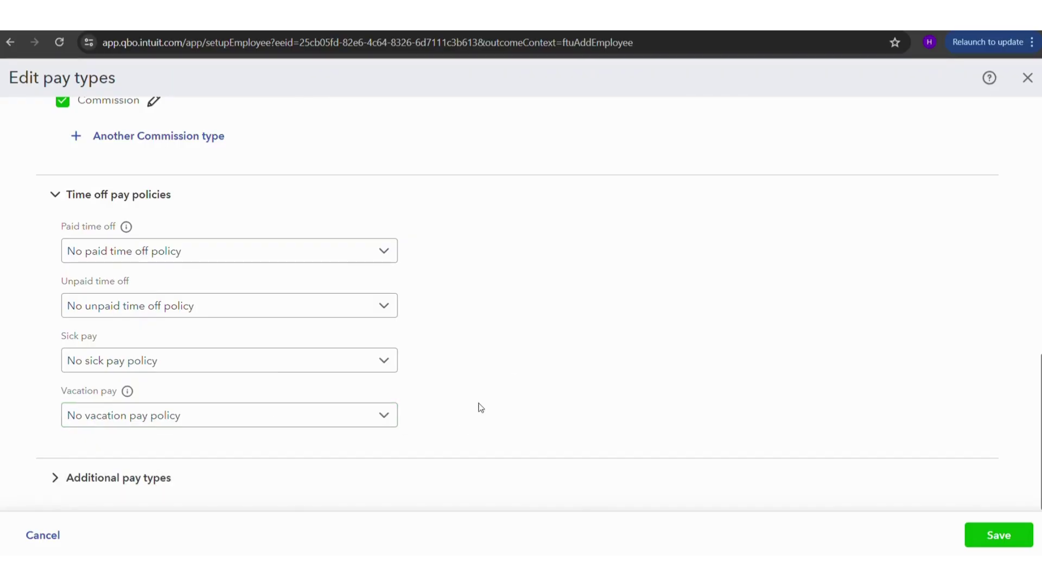
scroll(602, 254, "up", 2)
scroll(603, 254, "up", 6)
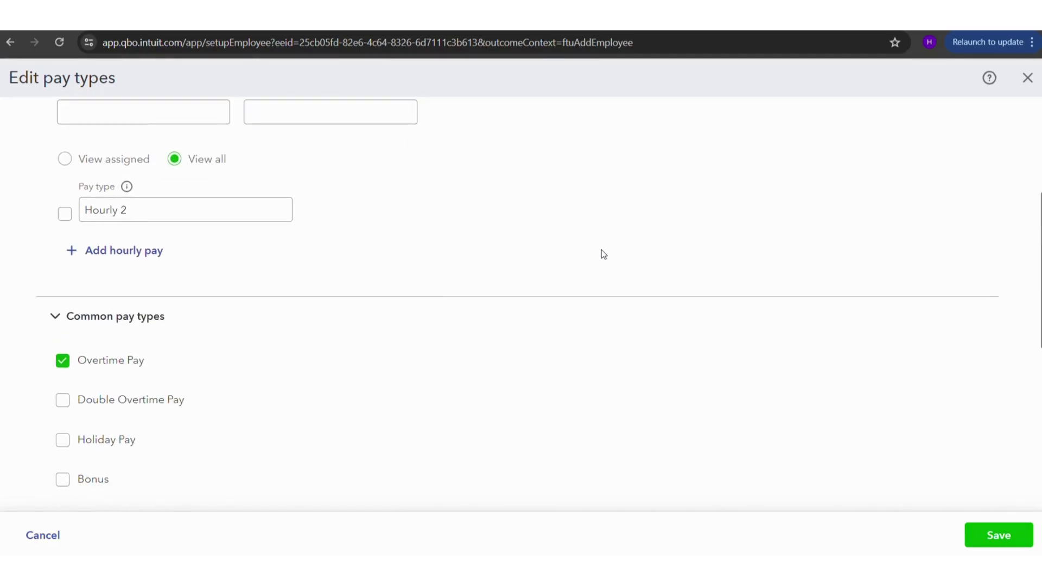
left_click(990, 535)
left_click(1005, 534)
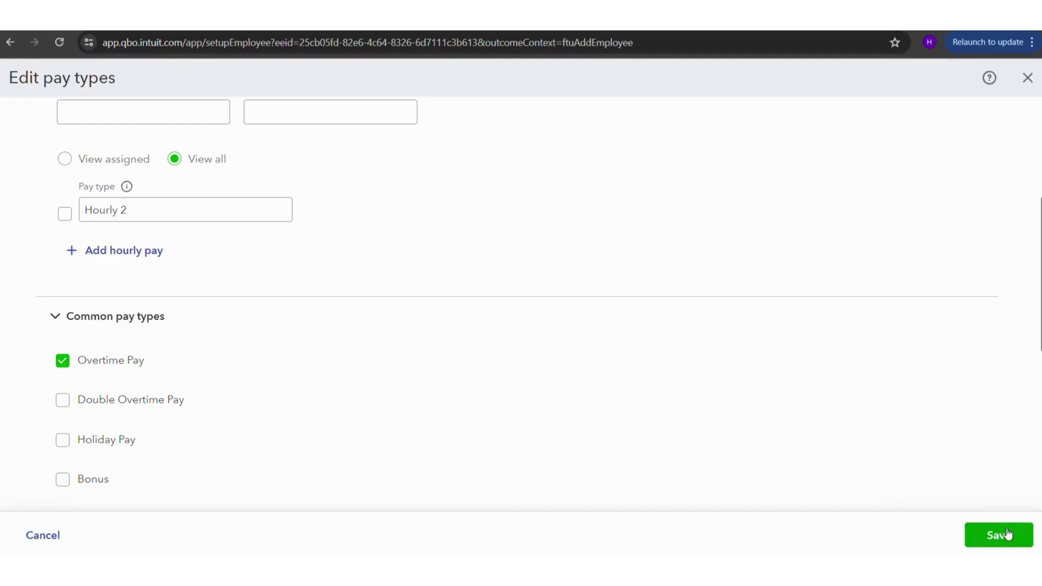
left_click(1005, 535)
scroll(839, 356, "up", 2)
- Enter a $15 hourly rate and save the pay types
left_click(367, 239)
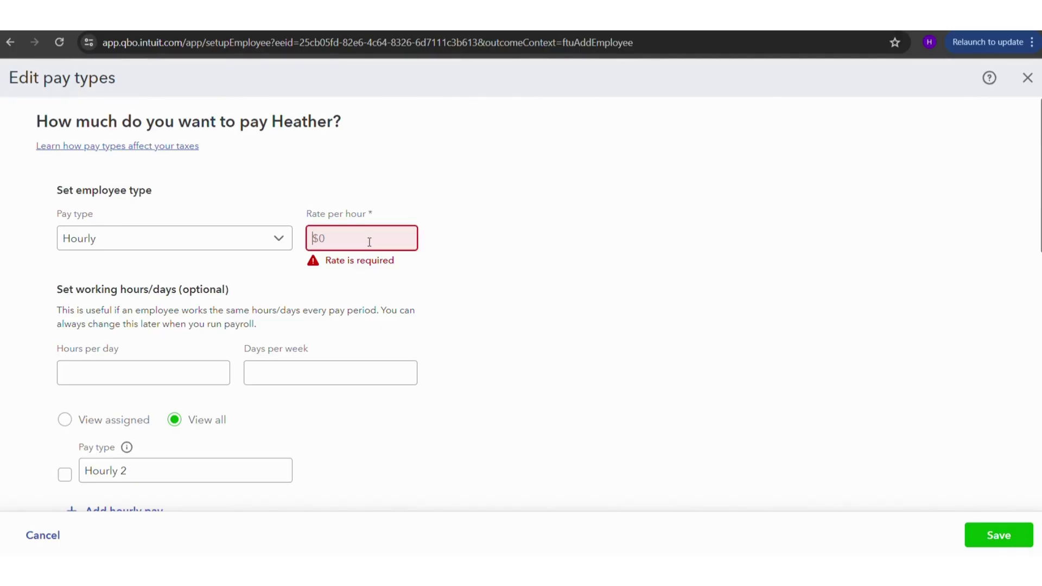
type("15")
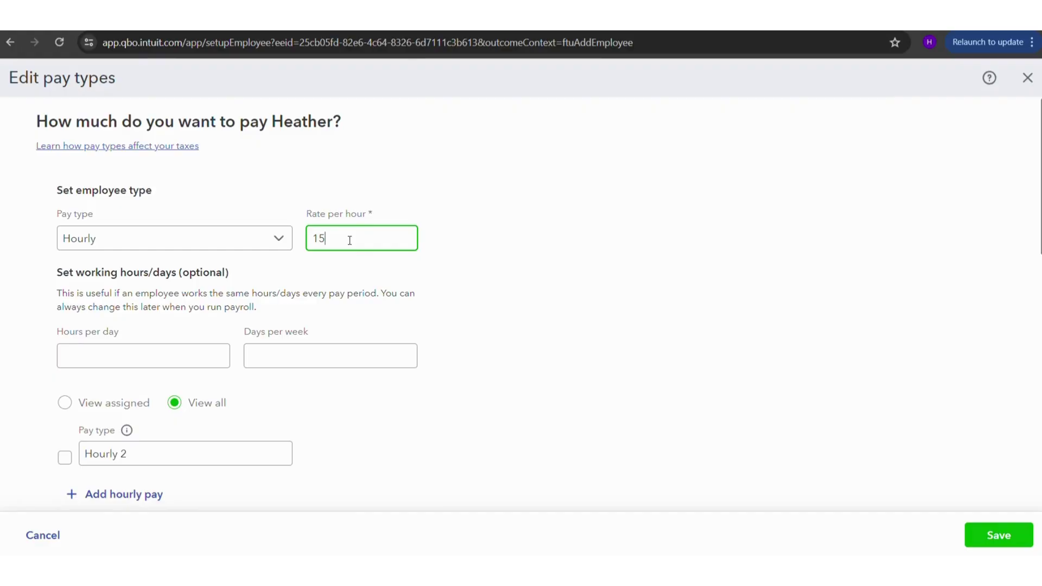
left_click(979, 537)
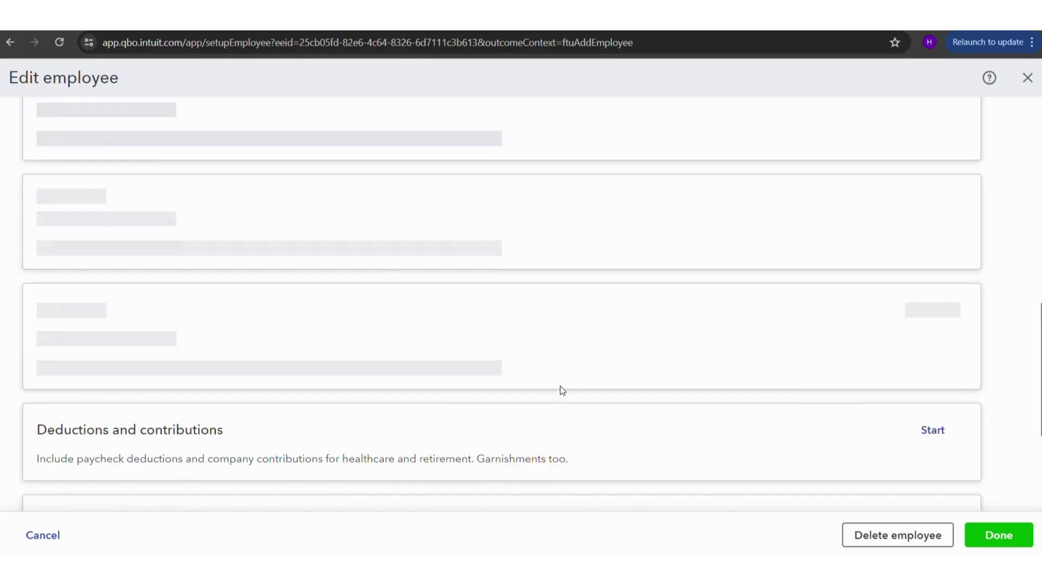
- Review the saved $15.00/hour rate with Overtime Pay and Commission on the edit page
scroll(396, 282, "up", 5)
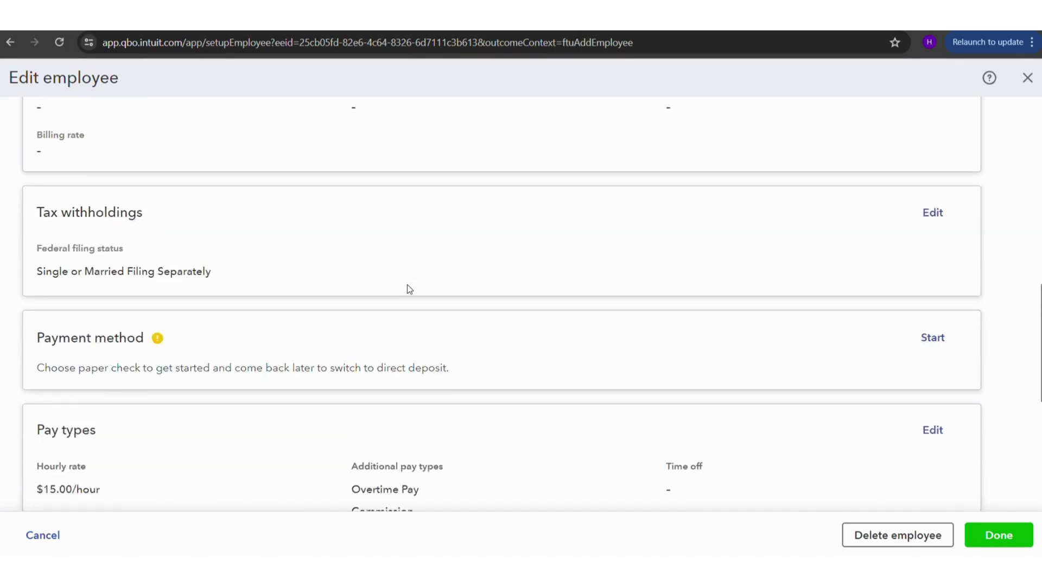
scroll(410, 289, "up", 4)
scroll(410, 289, "down", 6)
scroll(408, 289, "up", 5)
scroll(407, 288, "down", 12)
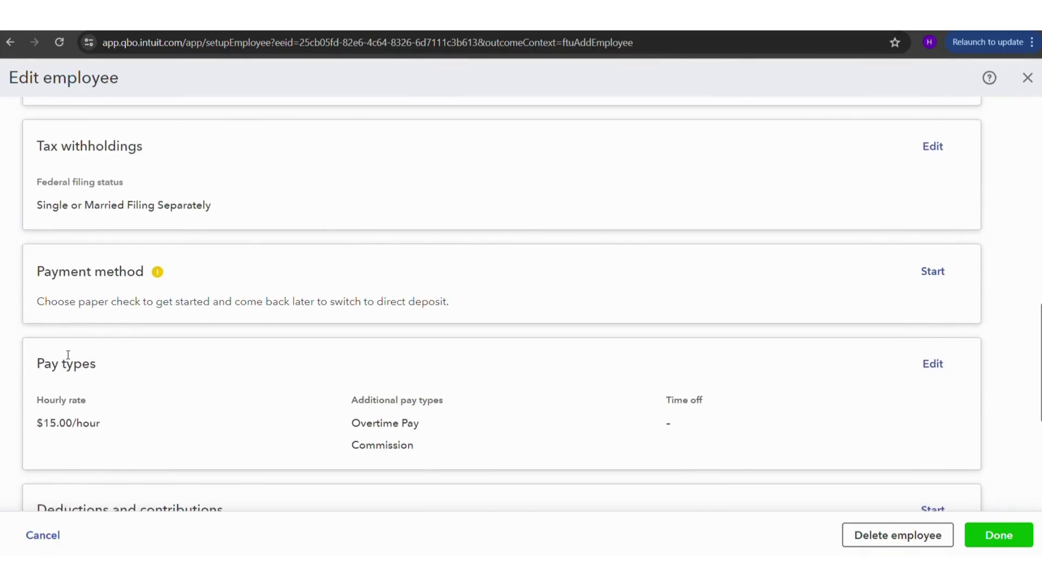
left_click_drag(40, 359, 234, 443)
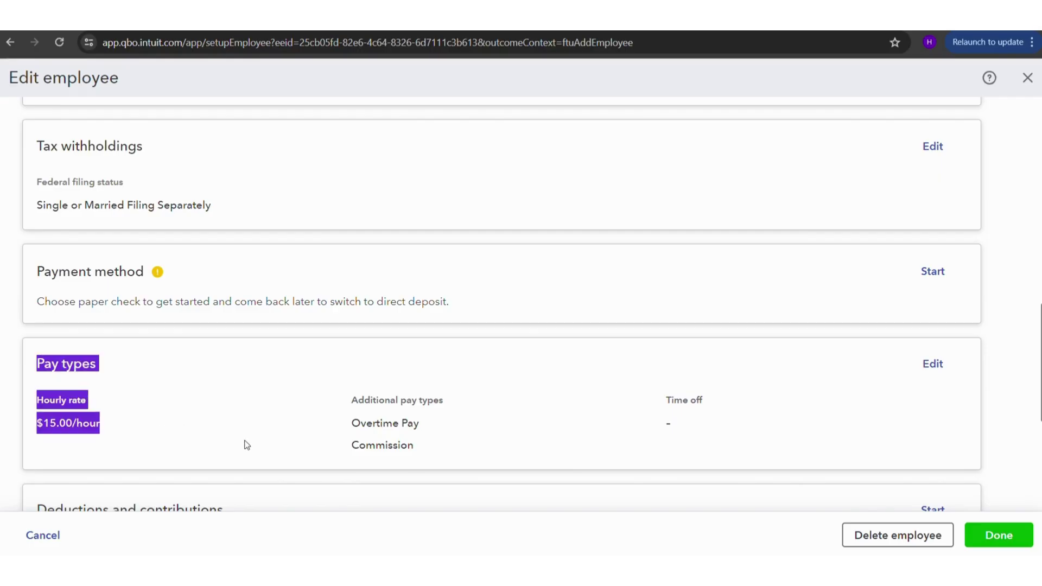
left_click(212, 416)
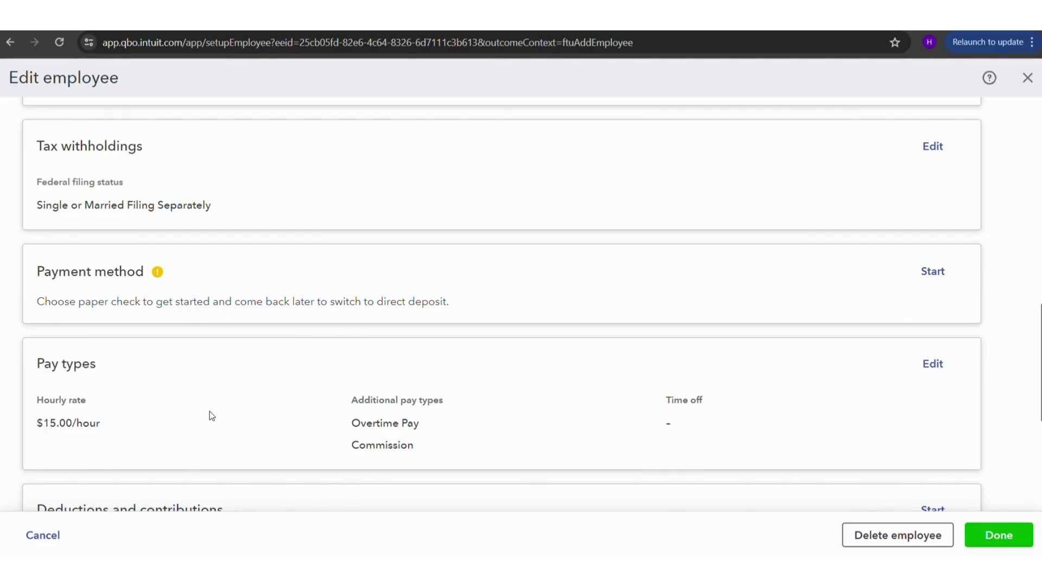
scroll(543, 406, "up", 1)
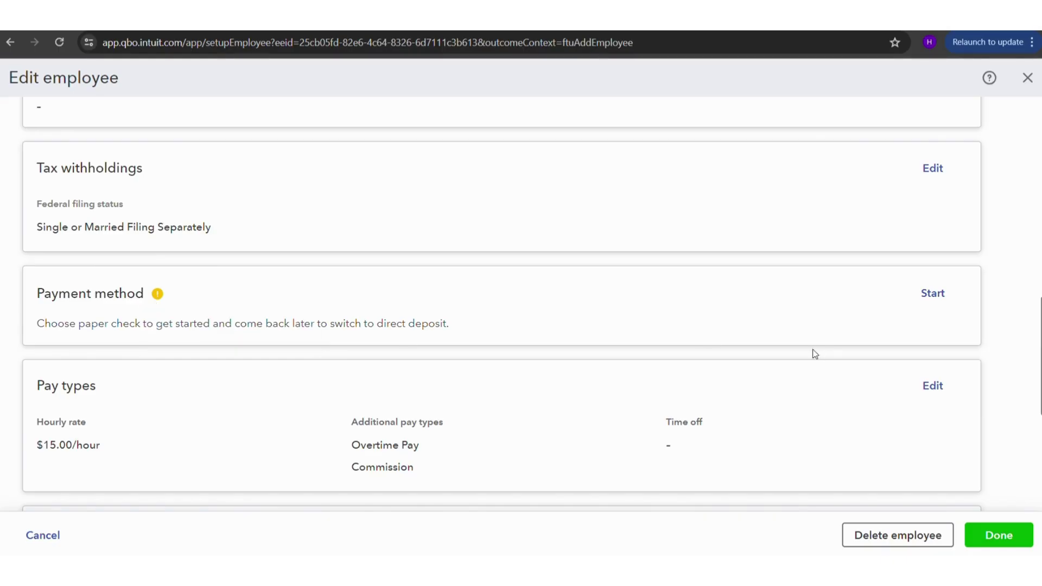
left_click(933, 294)
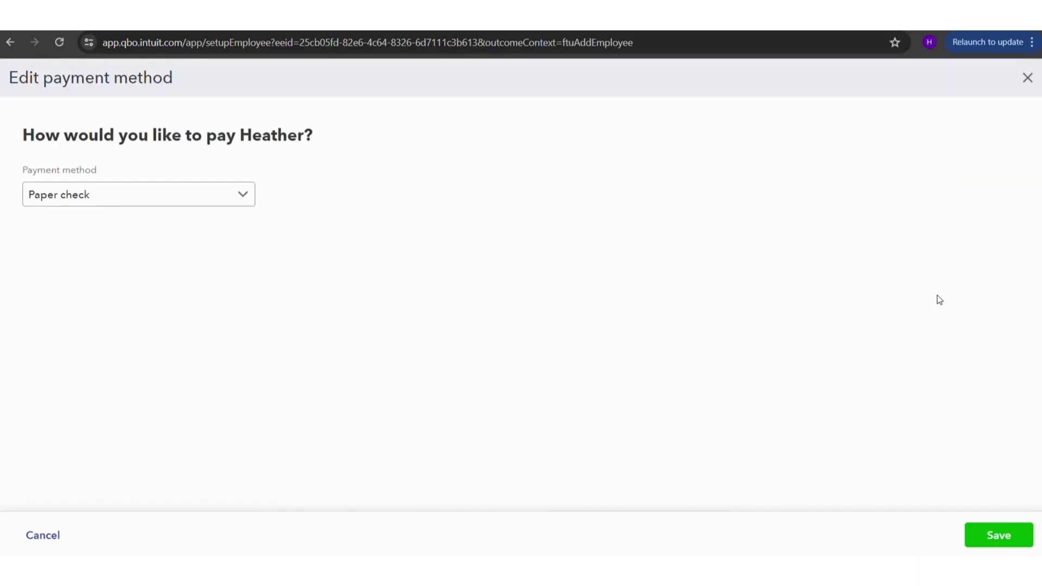
left_click(221, 197)
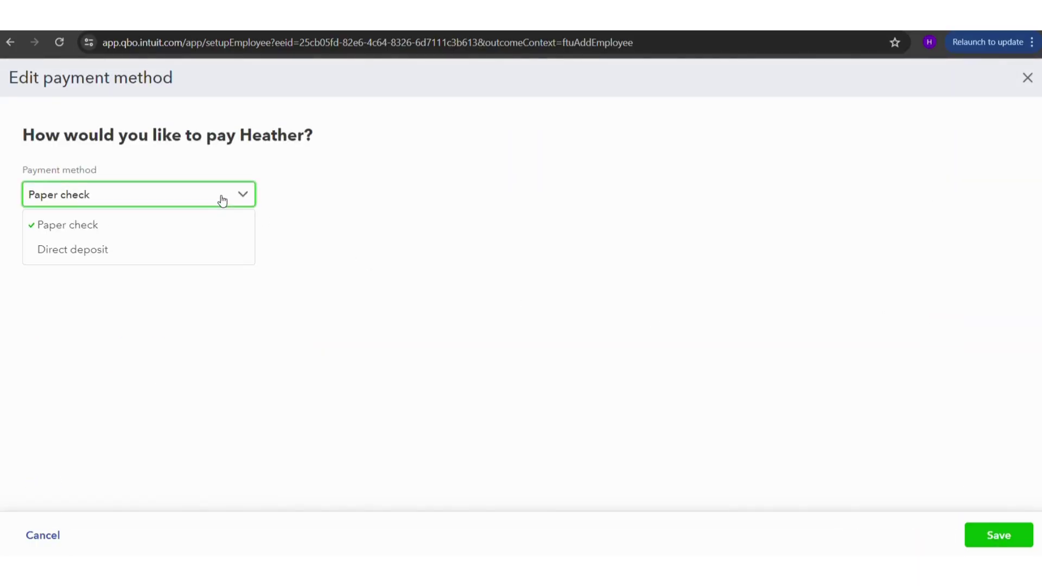
left_click(96, 251)
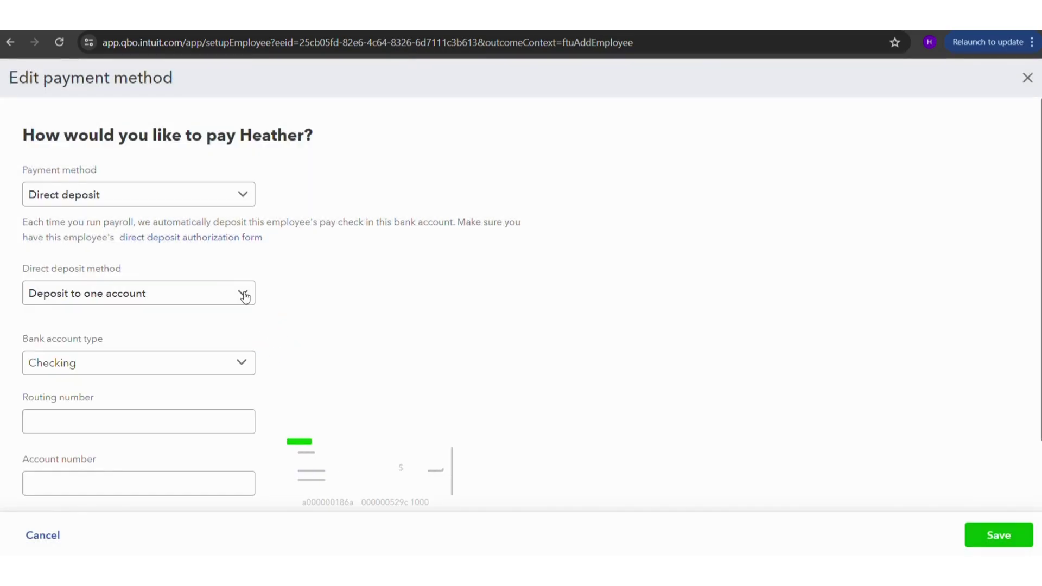
left_click(225, 294)
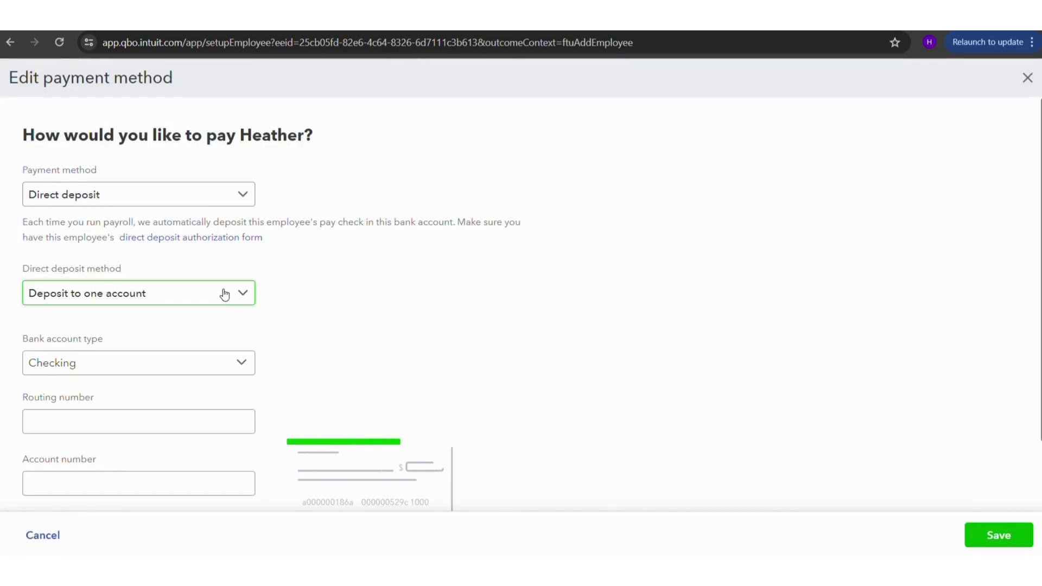
scroll(225, 294, "down", 2)
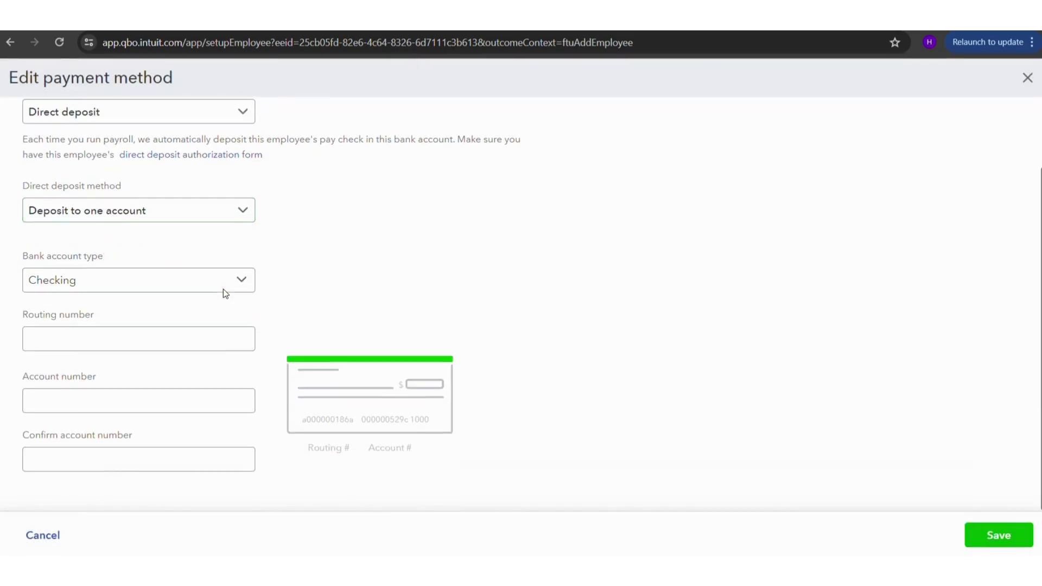
left_click(234, 203)
left_click(383, 246)
left_click(139, 288)
left_click(333, 287)
scroll(498, 349, "up", 2)
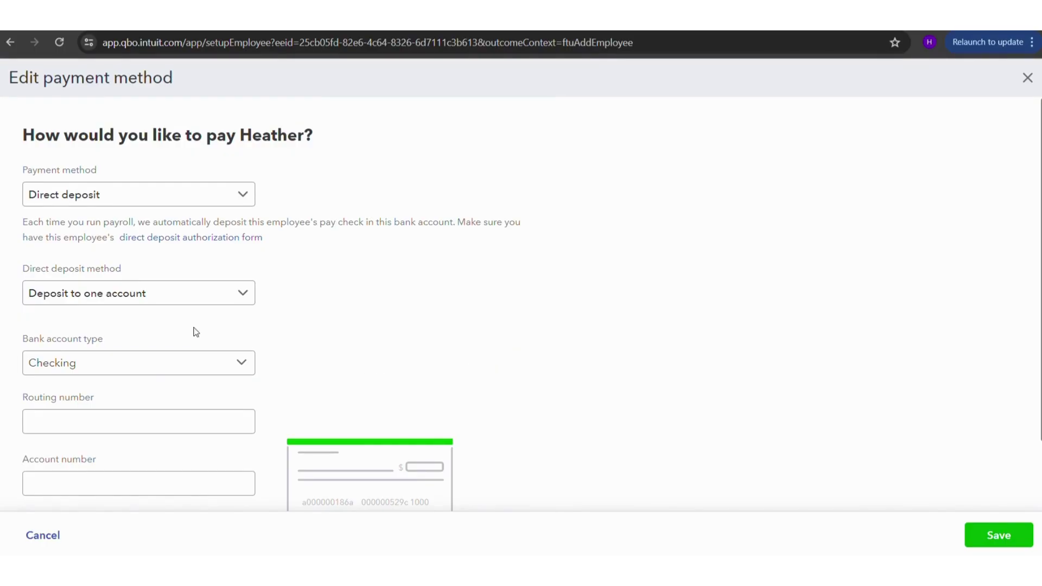
left_click(175, 284)
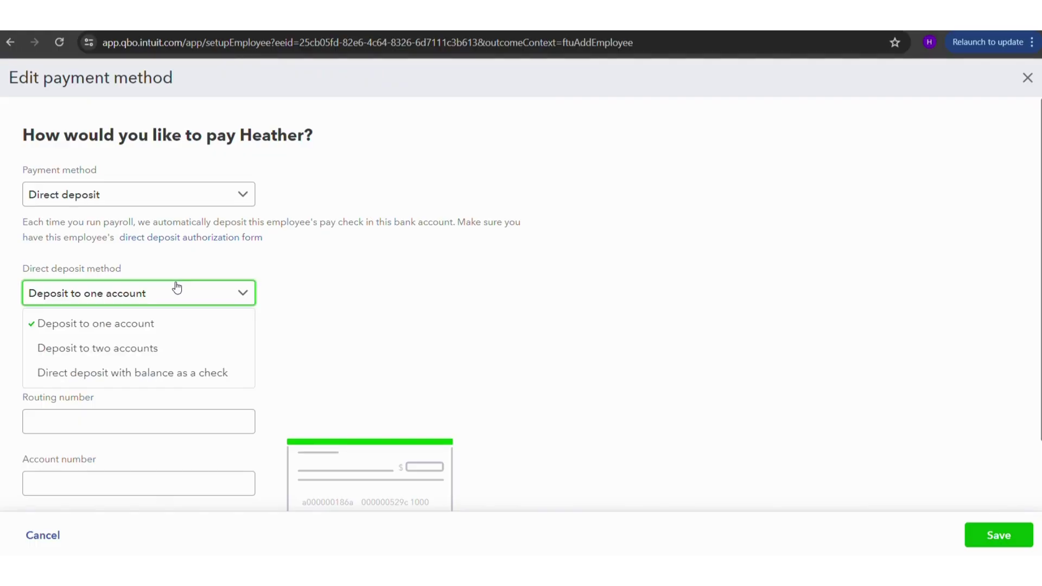
left_click(163, 353)
scroll(354, 295, "down", 7)
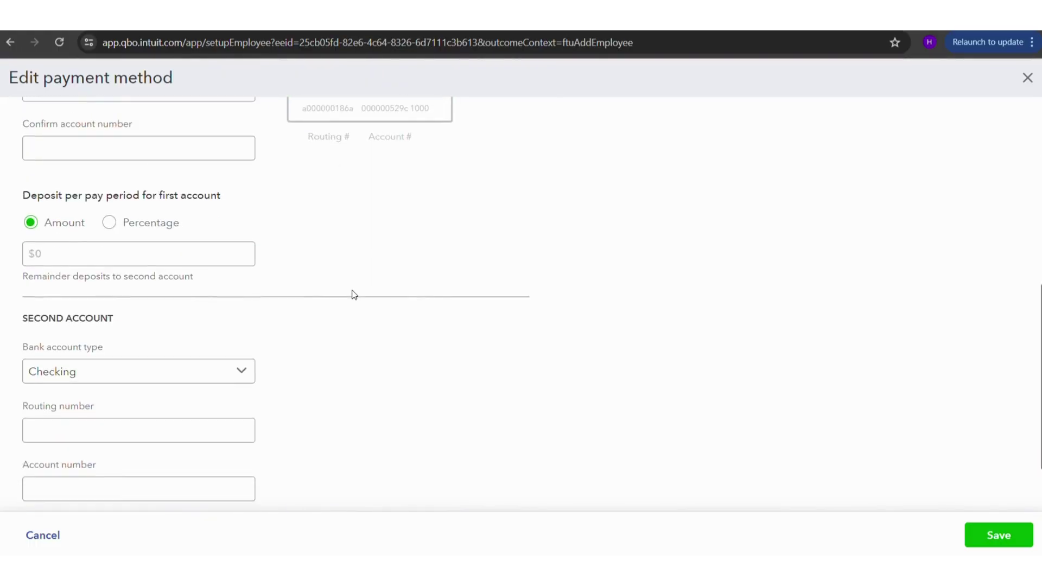
left_click(80, 251)
scroll(80, 251, "up", 2)
left_click(79, 251)
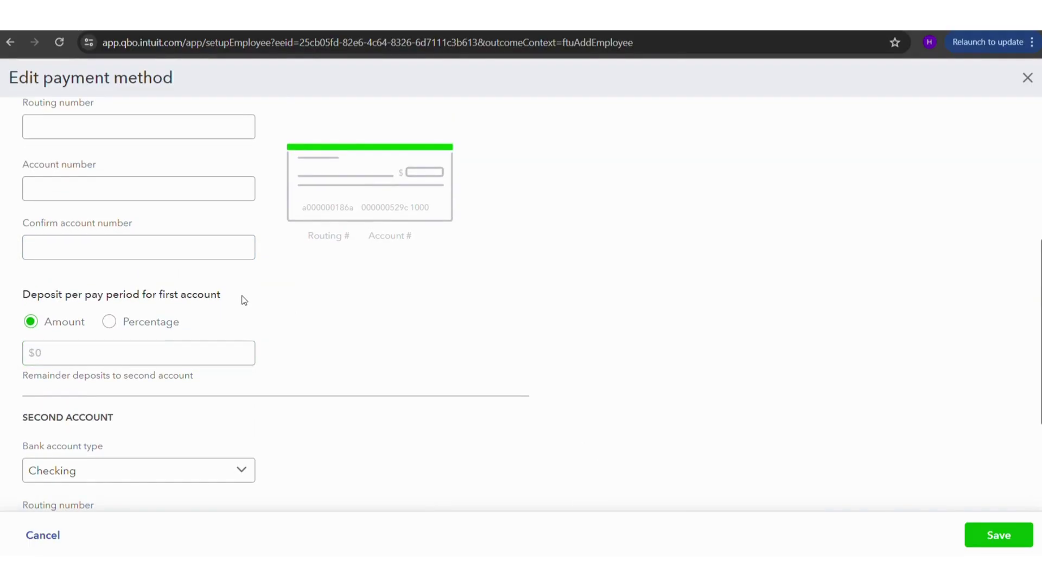
scroll(342, 434, "up", 5)
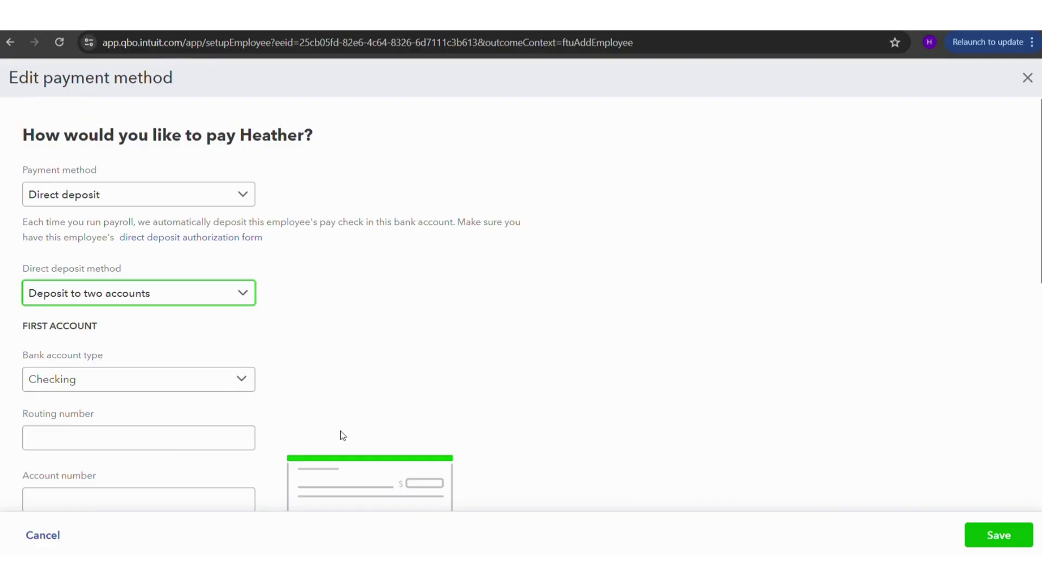
scroll(403, 426, "down", 5)
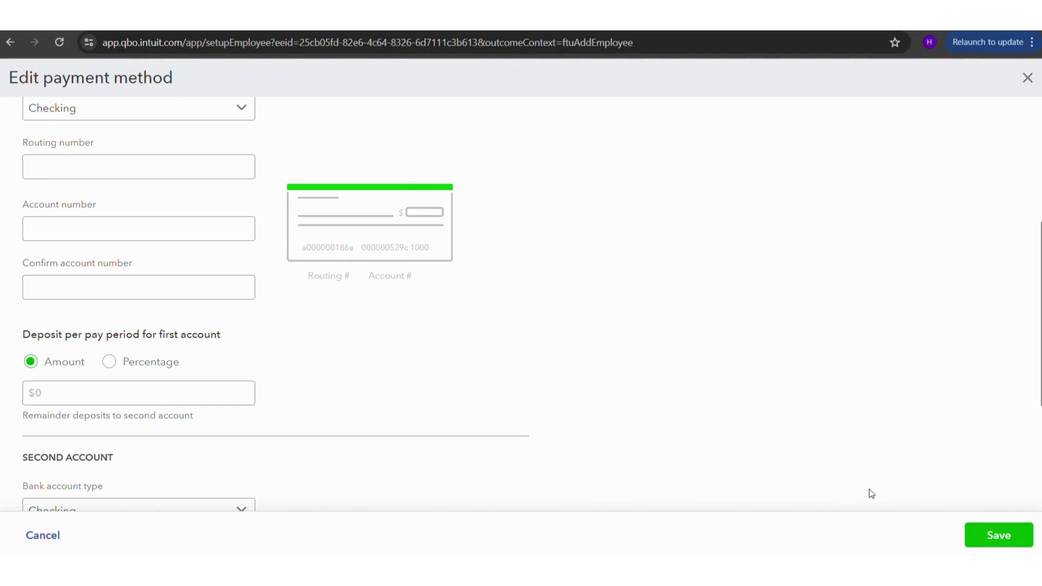
left_click(1027, 77)
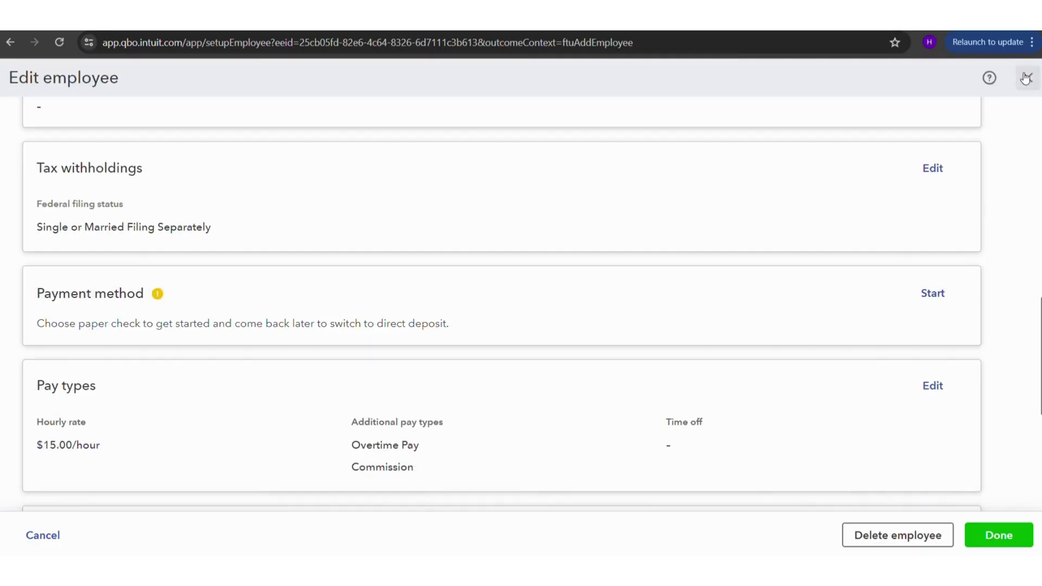
- Mark the employee record Done and choose 'Do it later' for the missing details
scroll(593, 354, "up", 10)
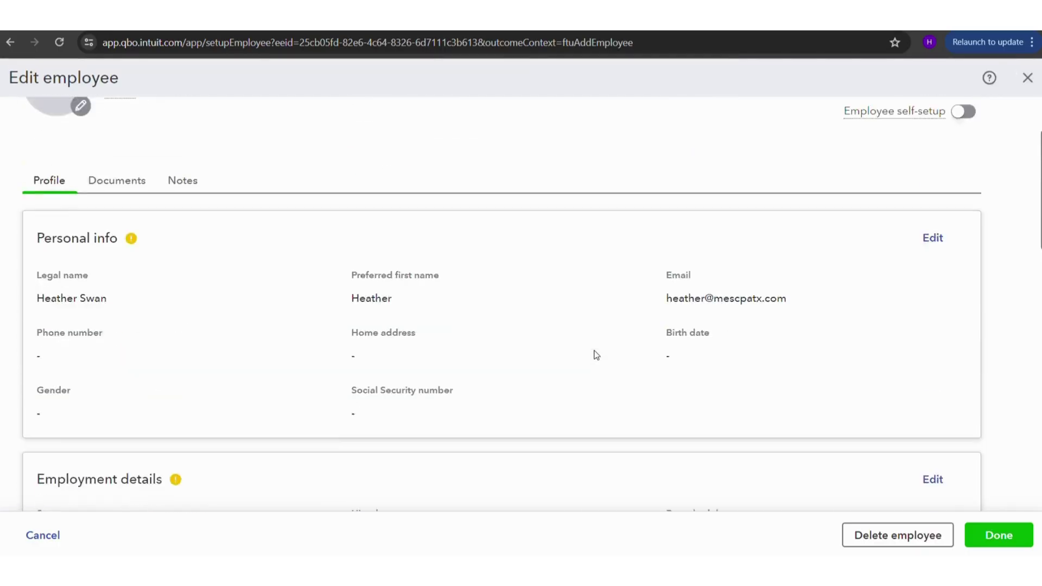
scroll(442, 433, "down", 10)
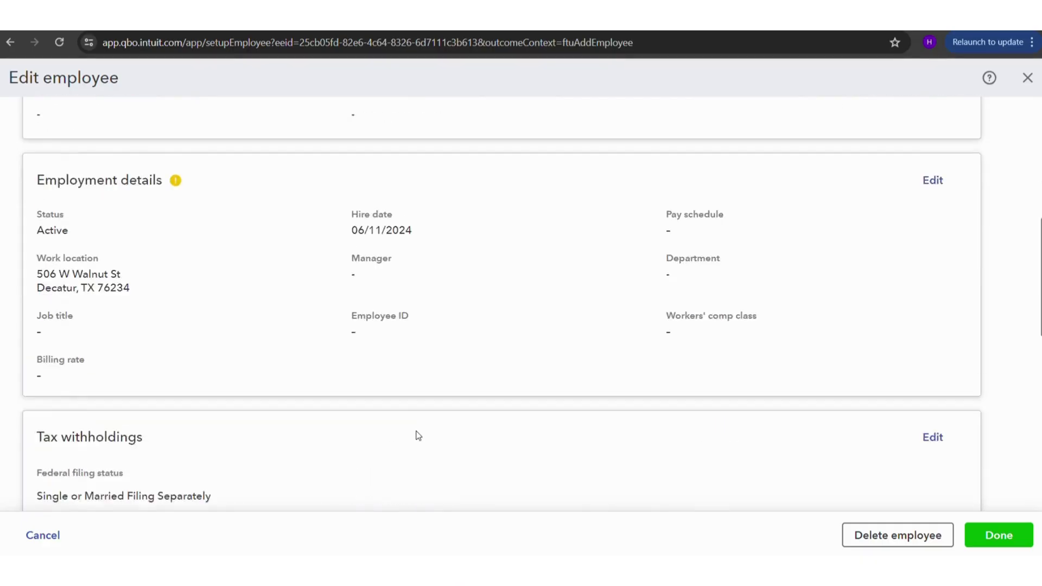
scroll(418, 434, "up", 10)
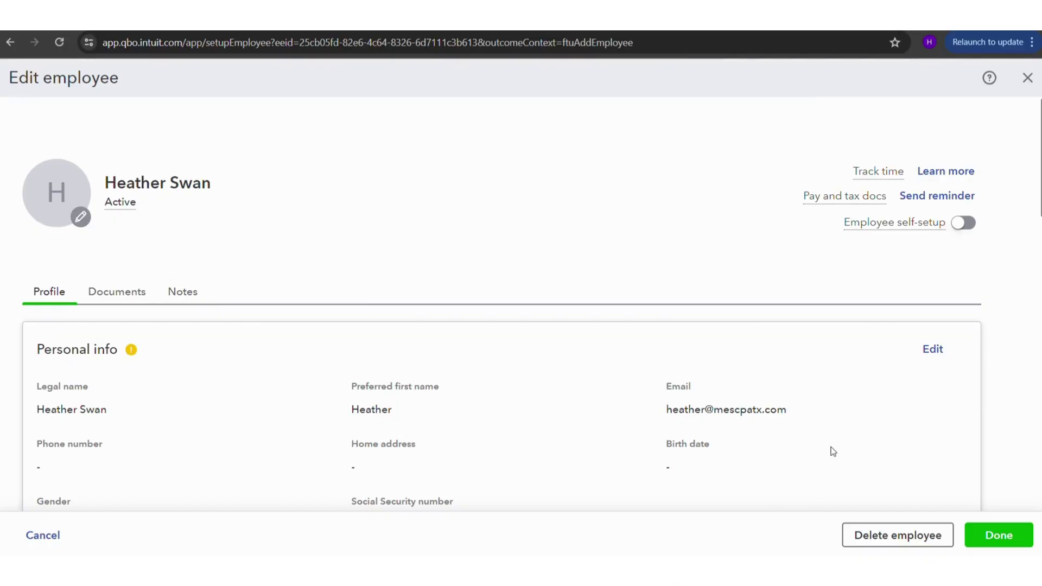
left_click(993, 535)
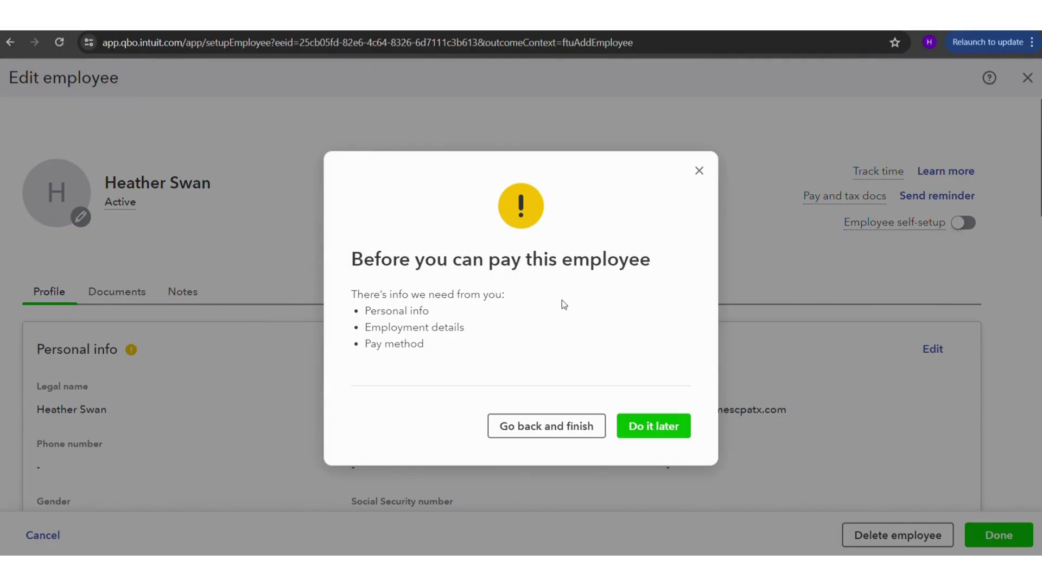
left_click(678, 431)
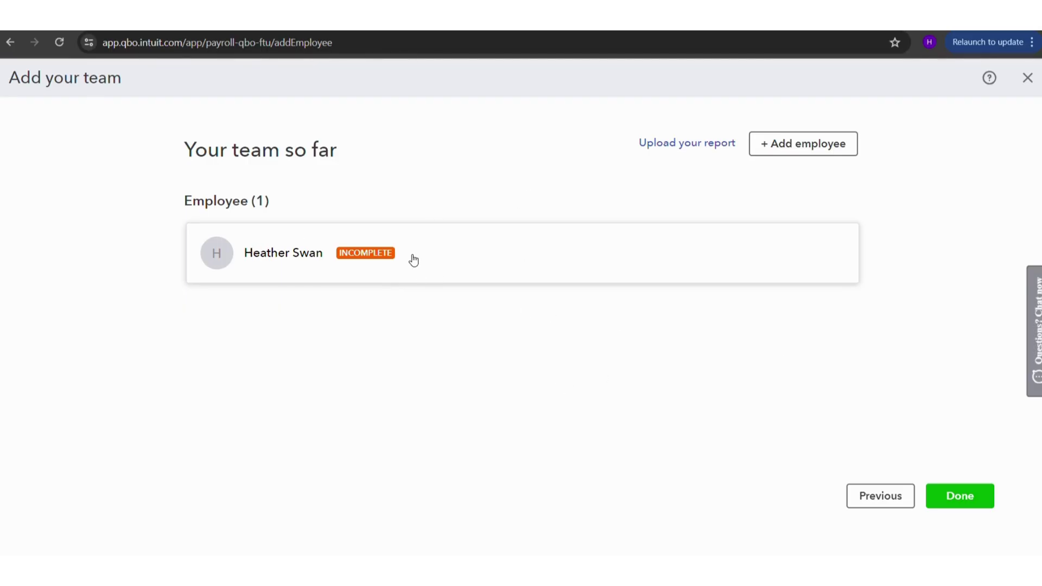
left_click(964, 497)
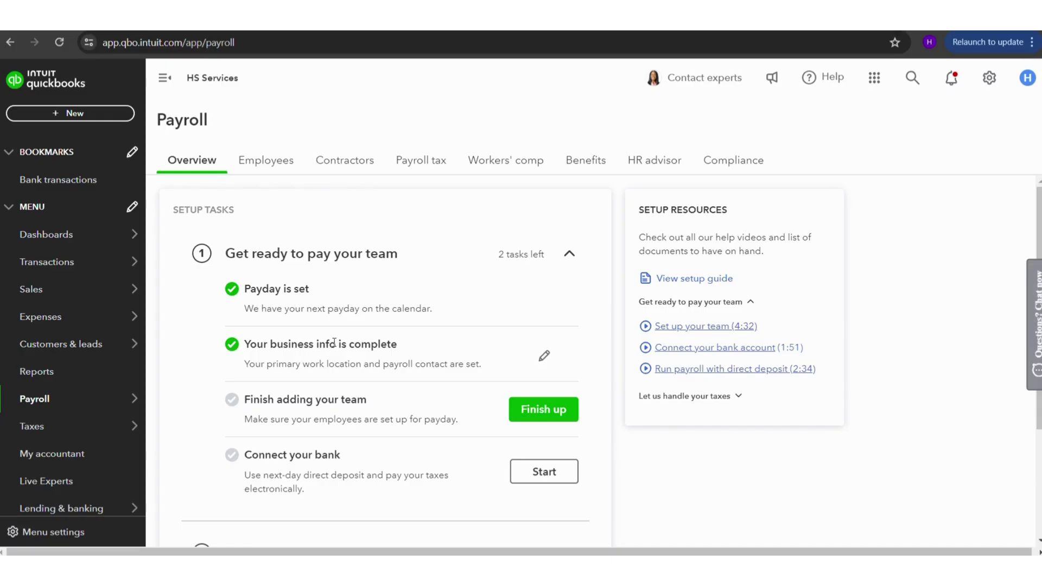
scroll(338, 346, "down", 1)
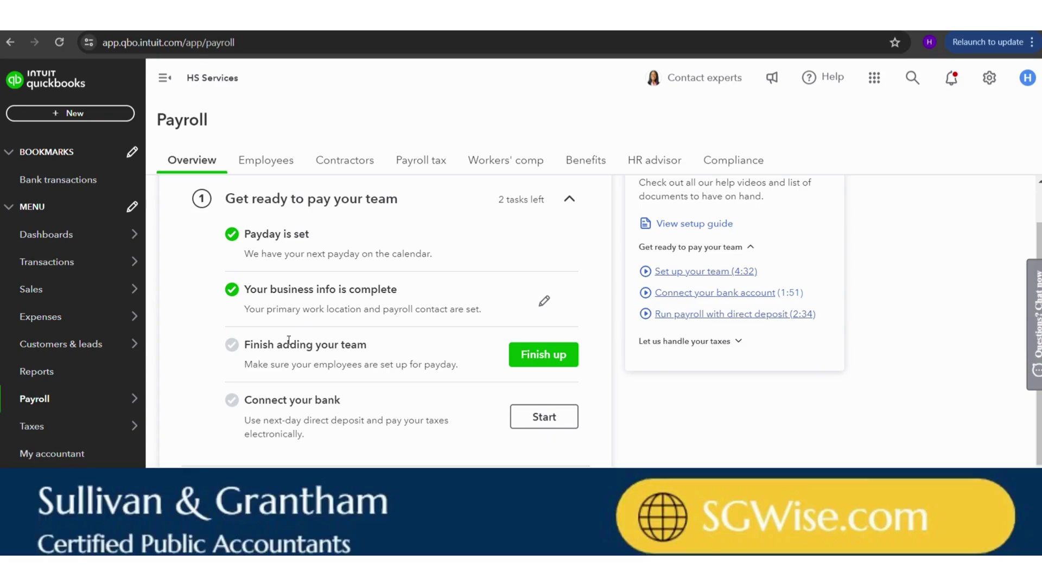
left_click(546, 360)
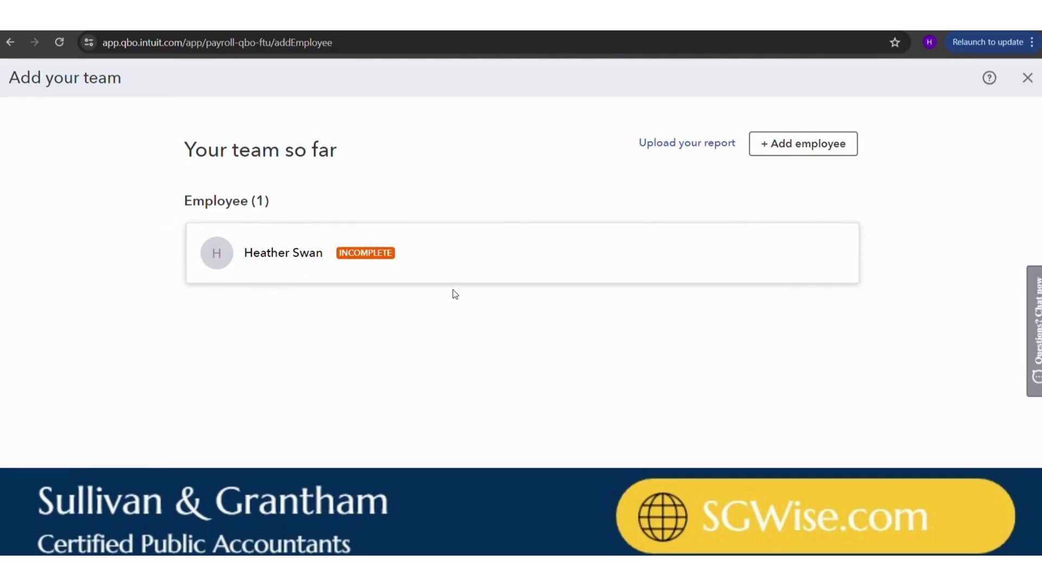
- Reopen the incomplete employee's profile and start editing the flagged Employment details
left_click(283, 256)
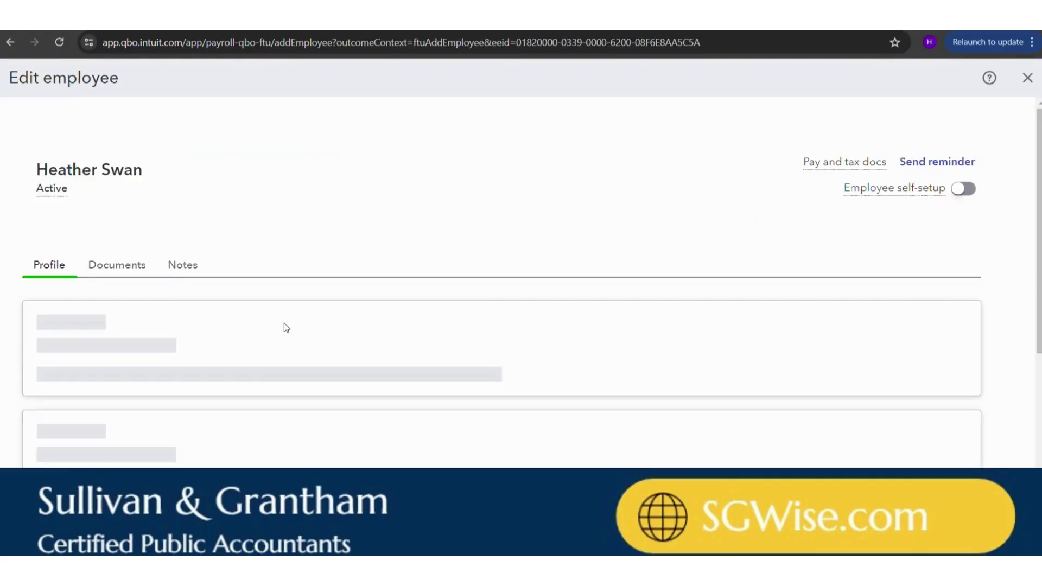
scroll(285, 324, "down", 5)
scroll(286, 327, "up", 1)
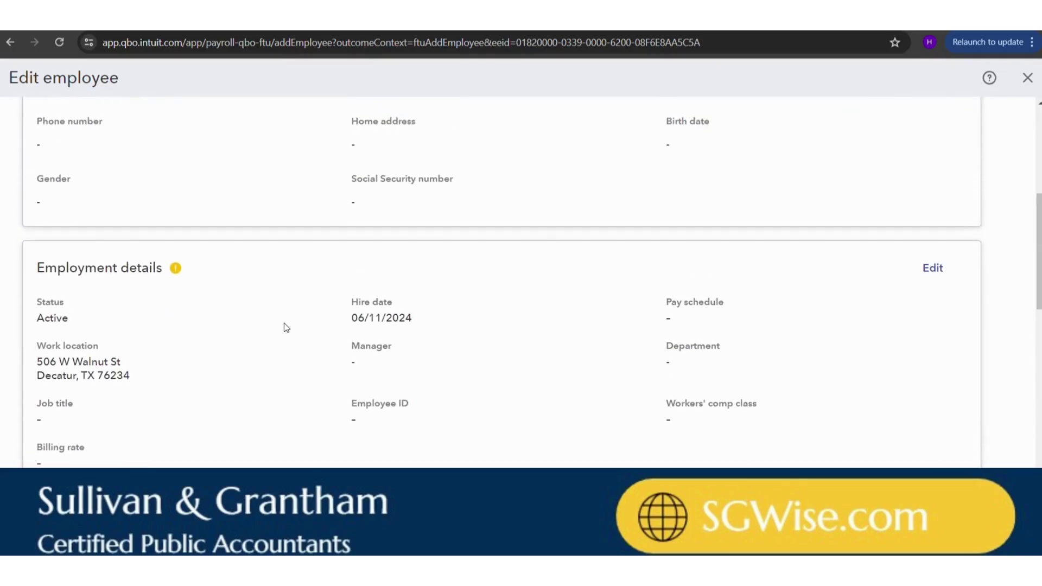
mouse_move(176, 268)
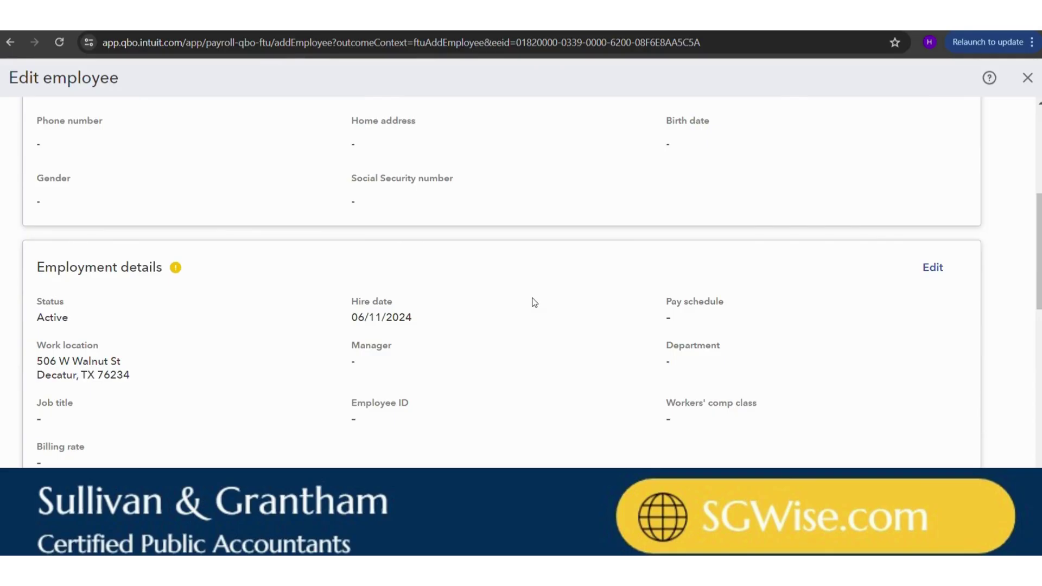
scroll(261, 267, "up", 5)
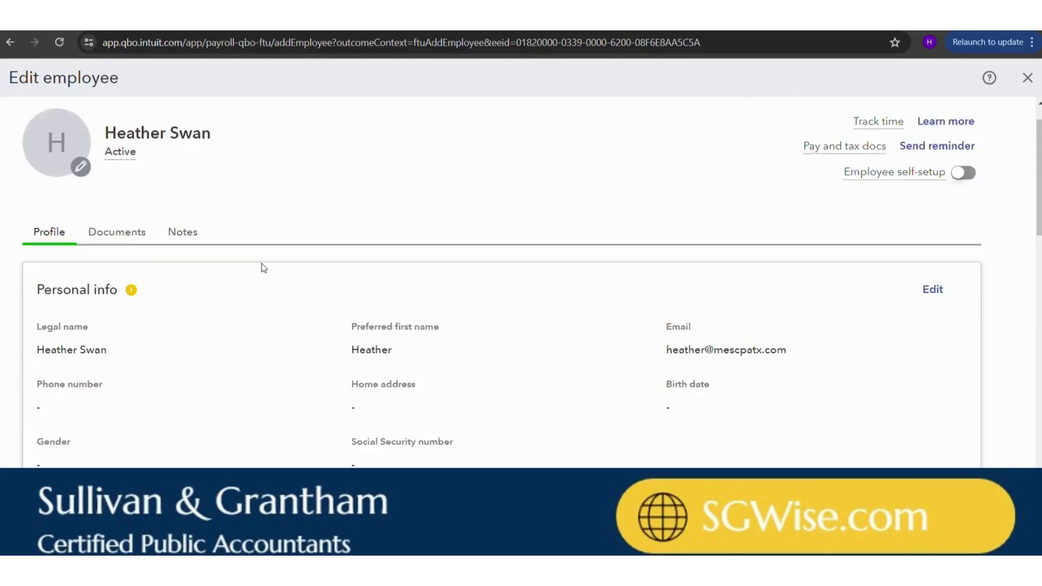
scroll(262, 263, "down", 5)
scroll(261, 263, "up", 4)
scroll(261, 263, "down", 5)
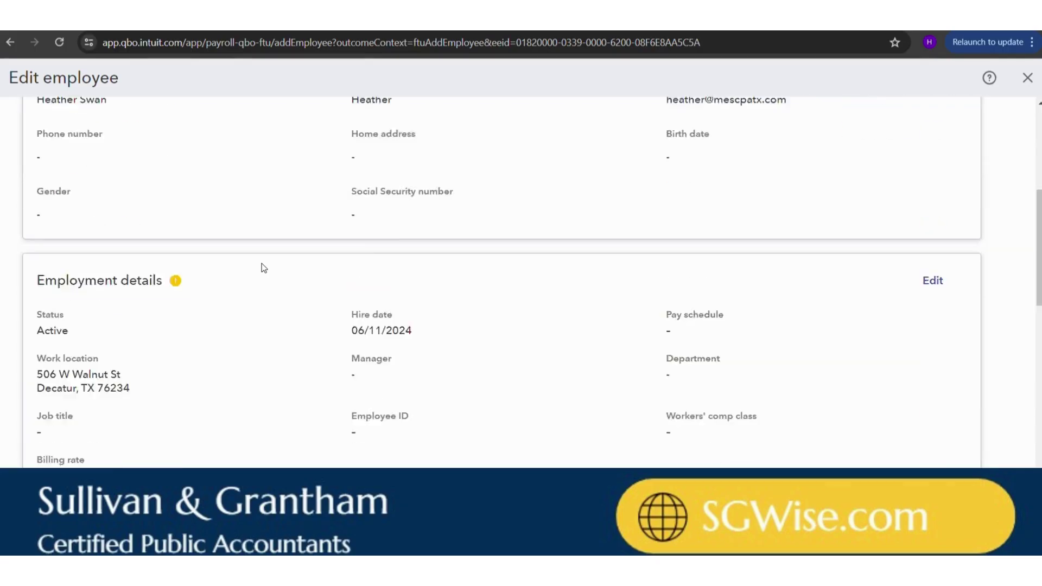
scroll(261, 265, "up", 3)
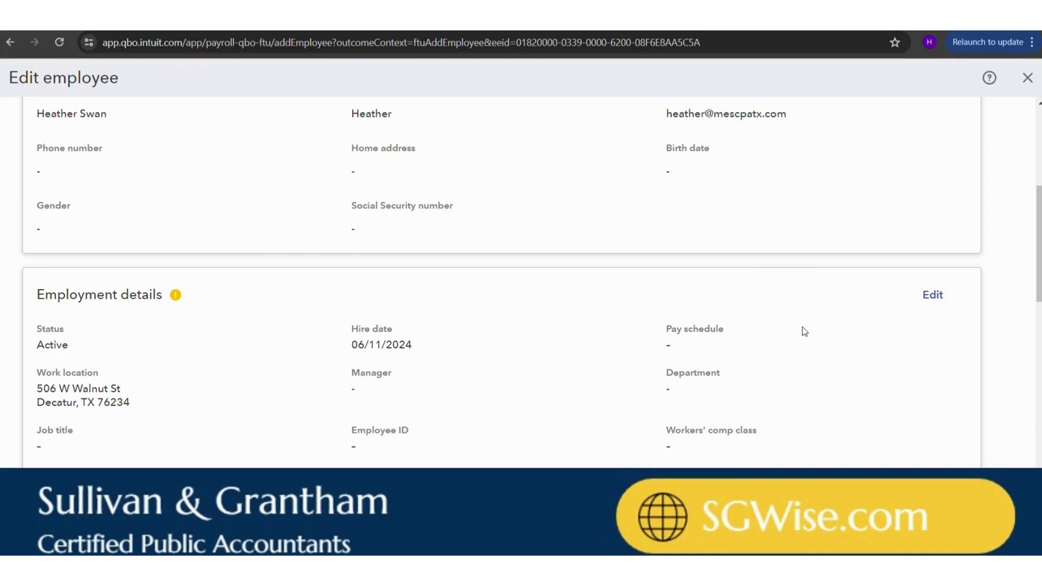
left_click(946, 308)
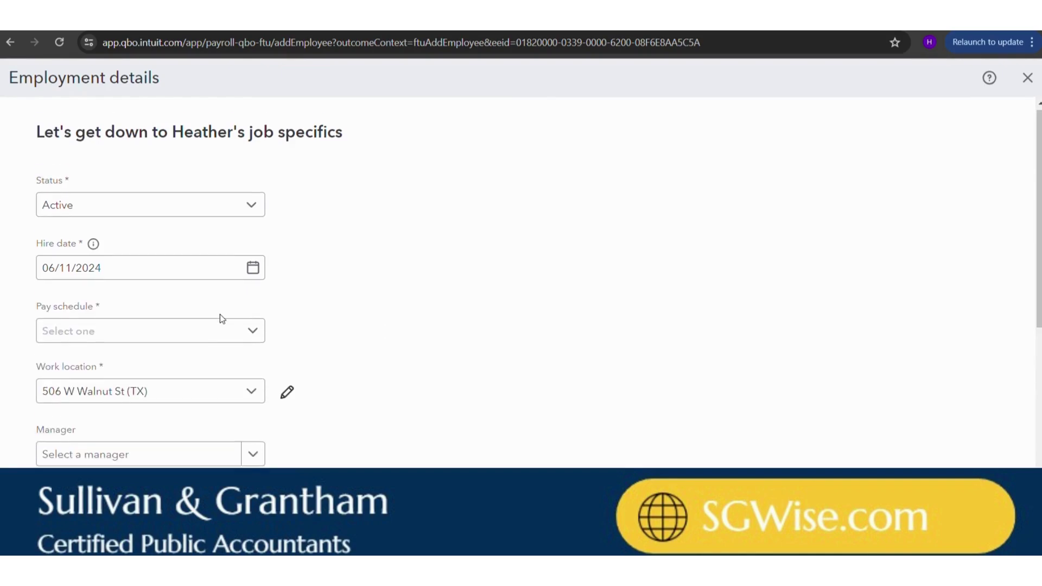
- Add a new pay schedule and keep Every week as its frequency
left_click(231, 214)
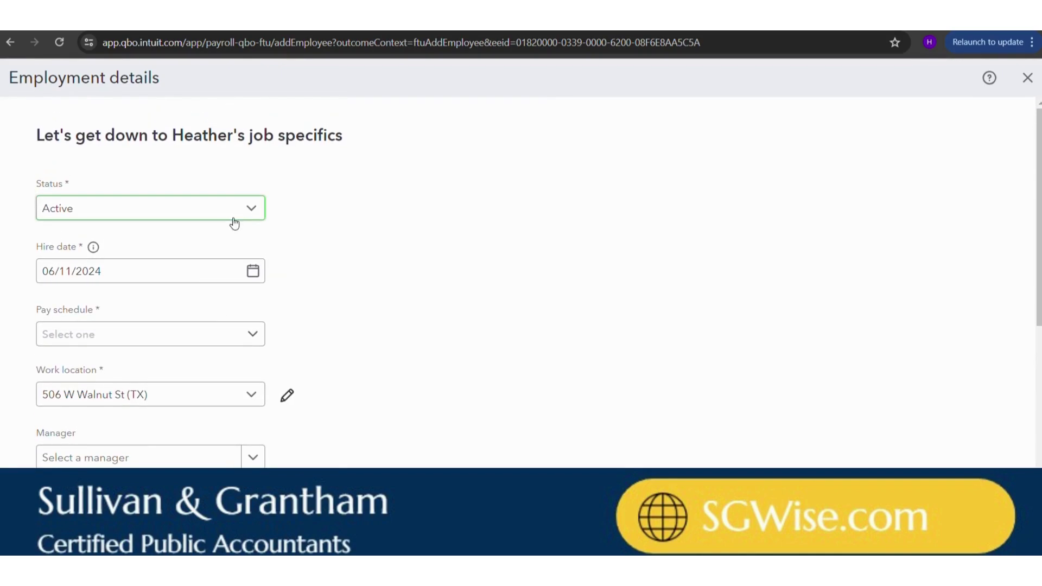
left_click(228, 337)
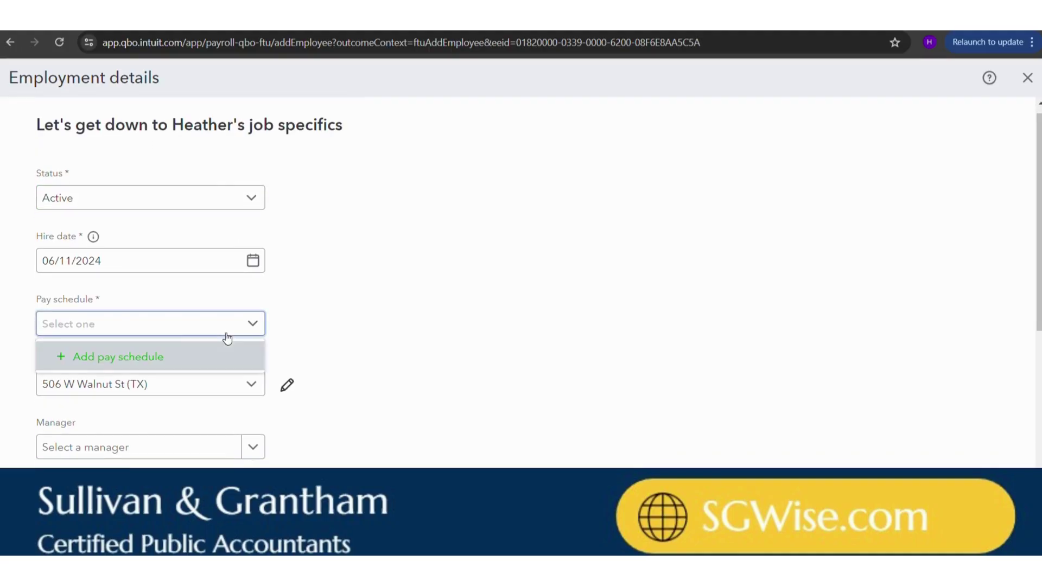
left_click(174, 356)
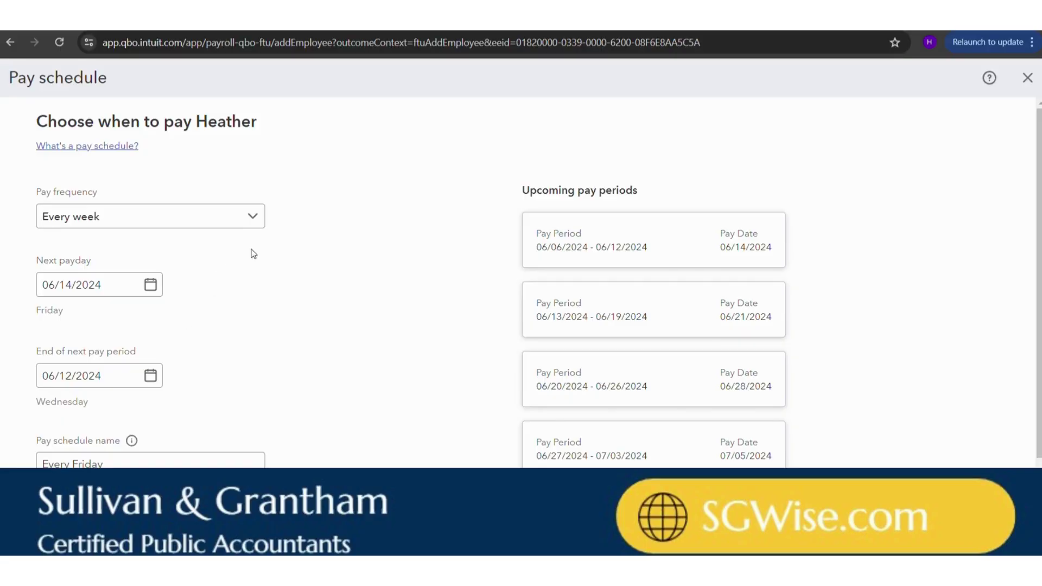
left_click(242, 216)
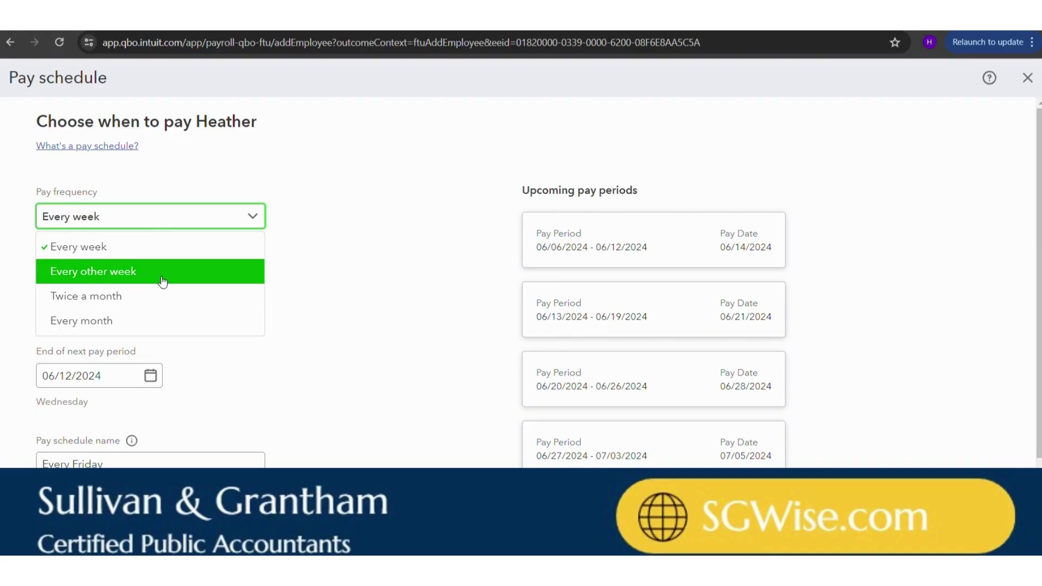
left_click(312, 258)
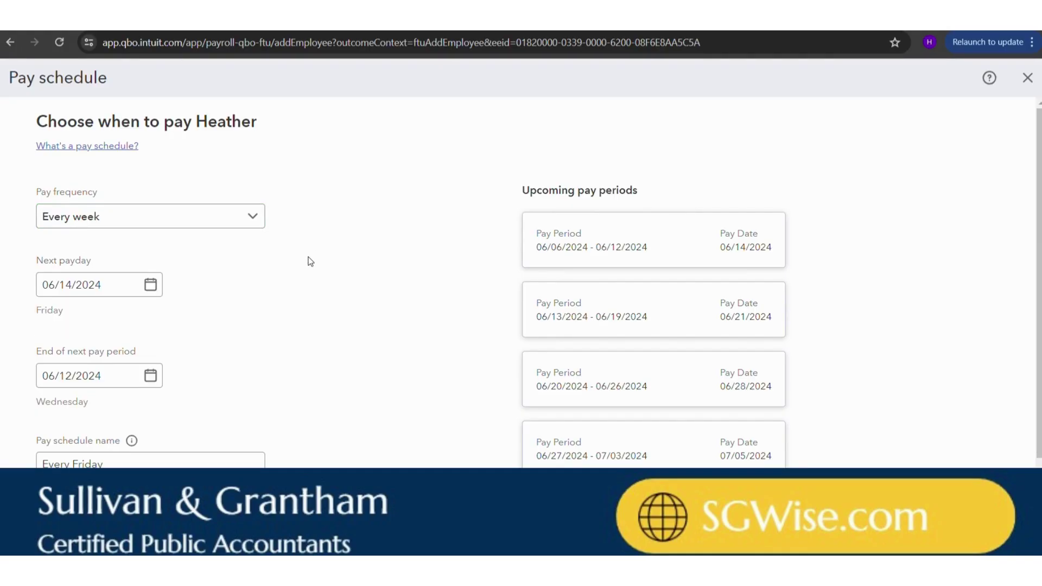
- Keep the schedule name Every Friday and confirm 06/14/2024 as the next payday
left_click(103, 283)
scroll(106, 281, "down", 1)
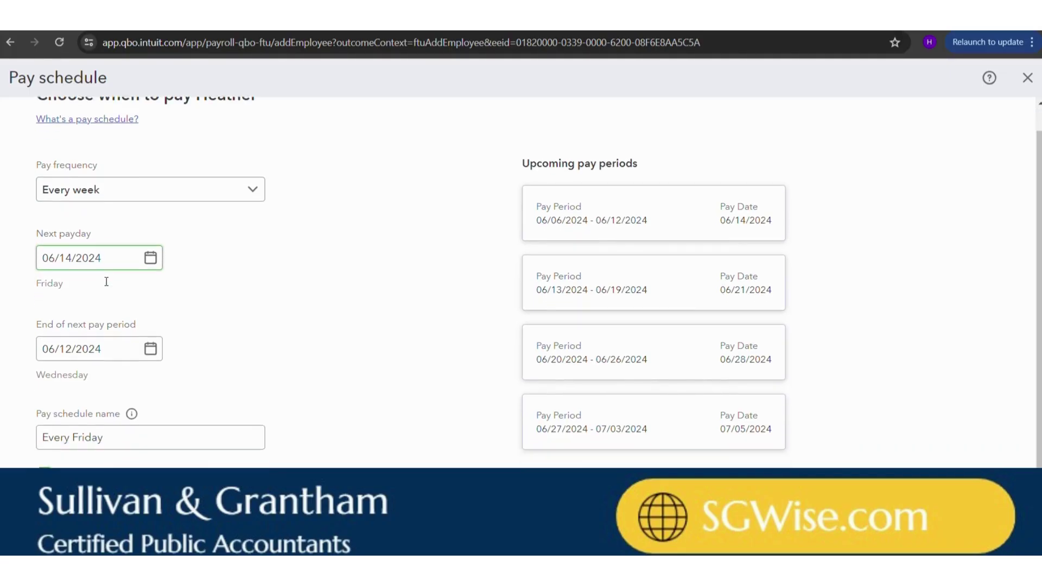
left_click(108, 417)
double_click(110, 420)
left_click(149, 423)
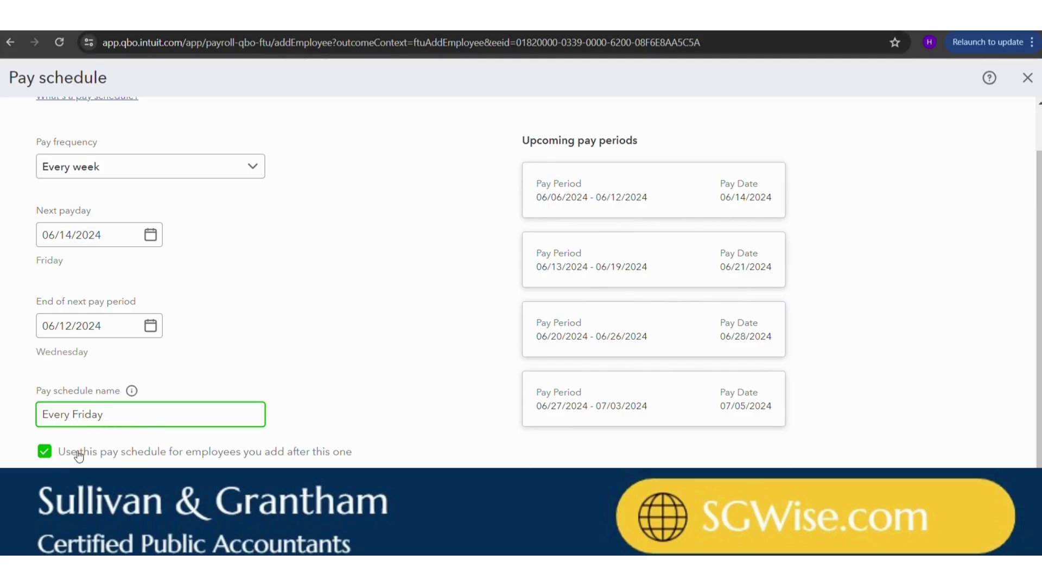
scroll(206, 319, "up", 1)
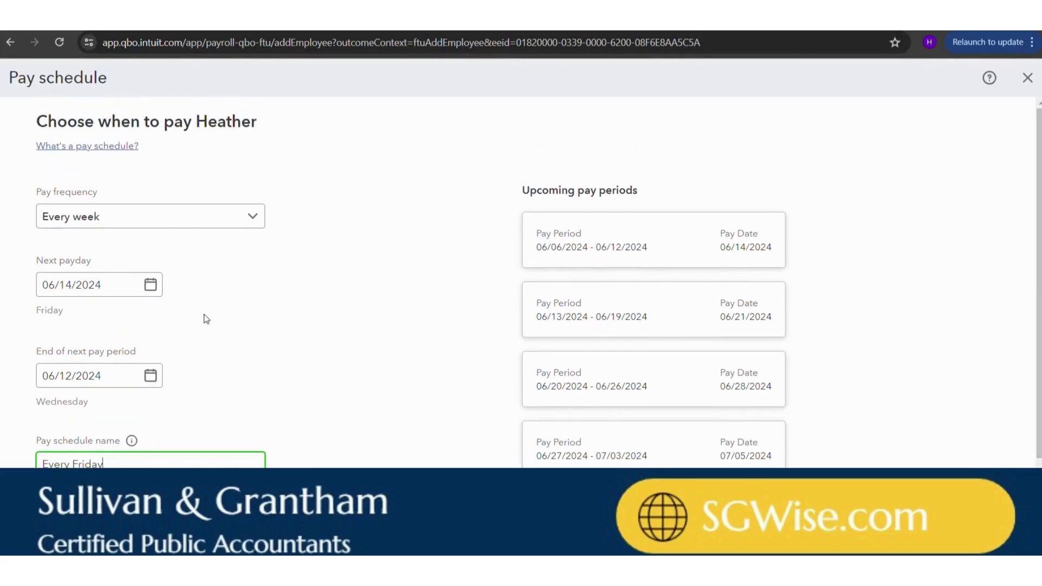
left_click(148, 295)
left_click(150, 285)
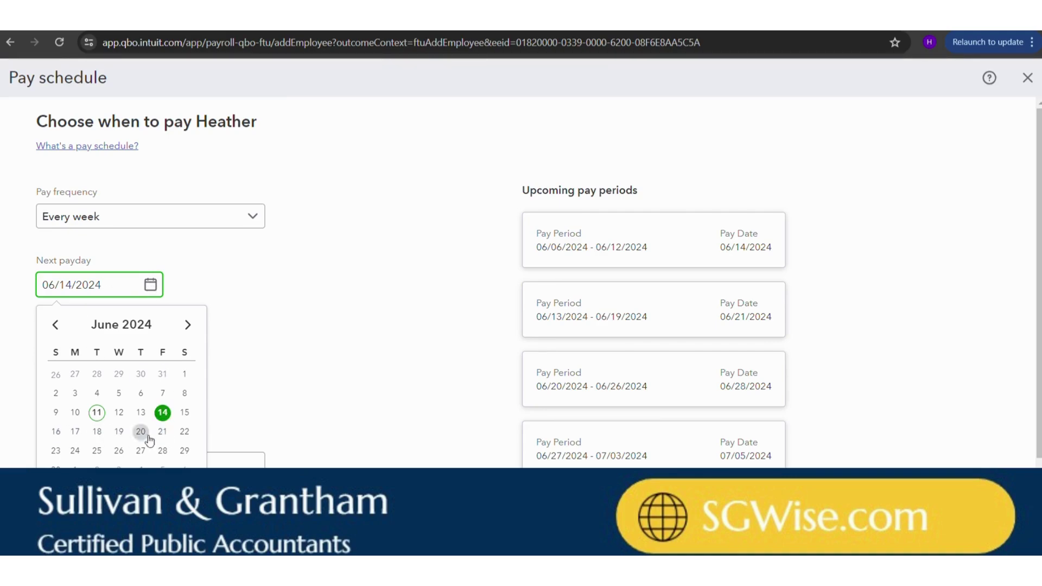
left_click(303, 331)
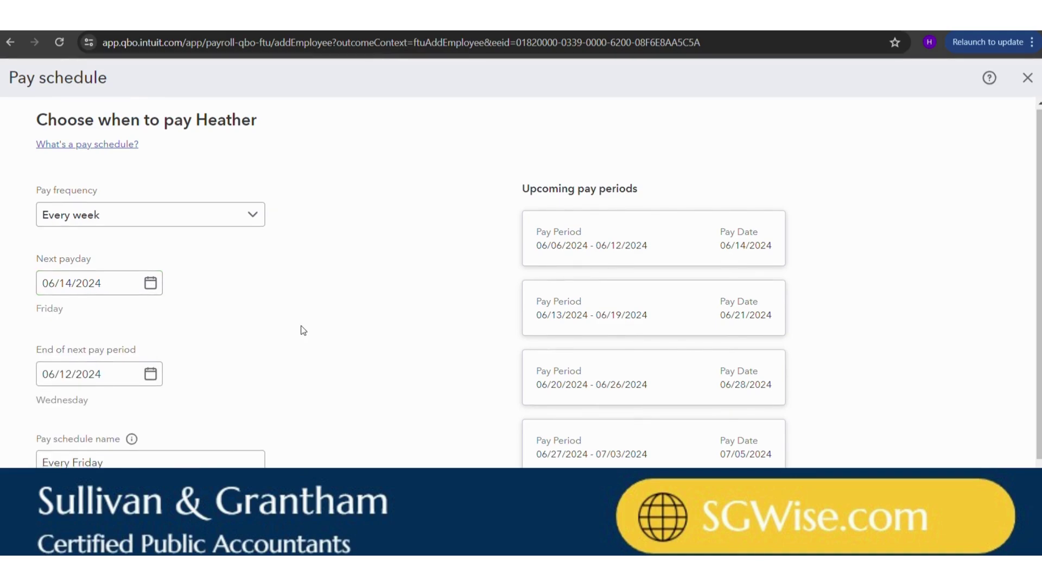
scroll(305, 332, "down", 1)
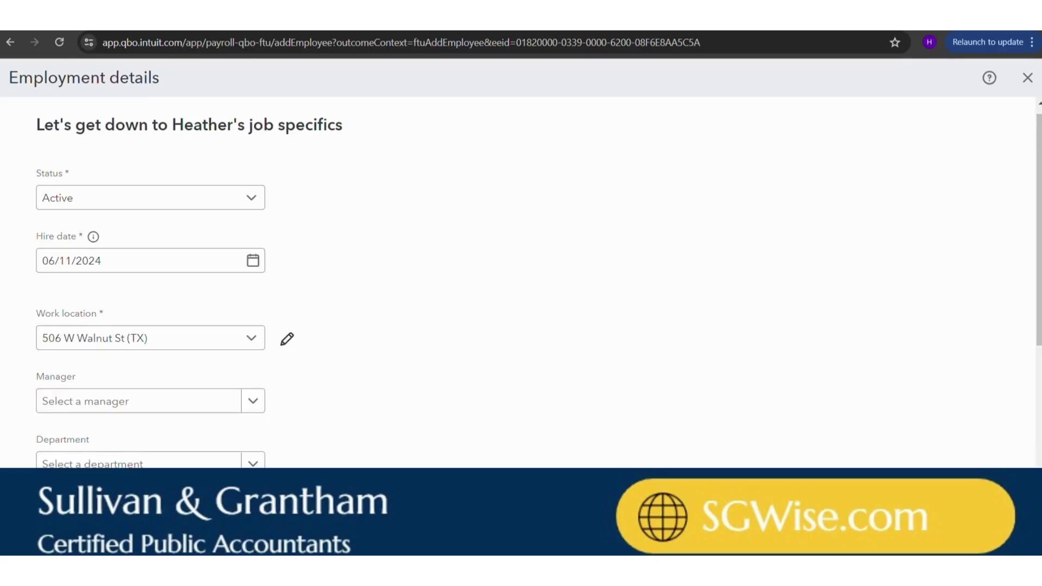
scroll(359, 289, "down", 5)
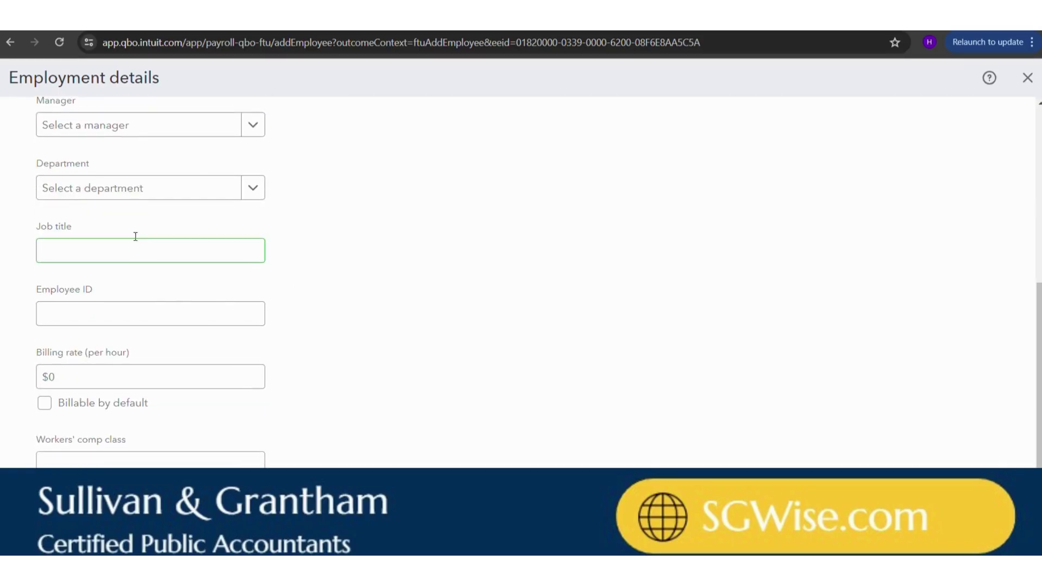
left_click(132, 382)
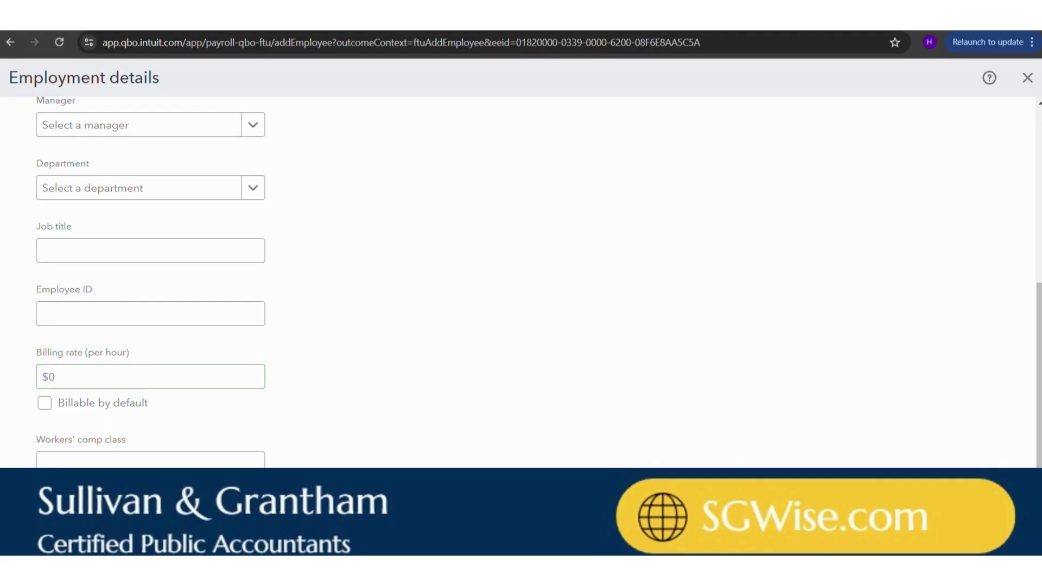
- Defer the employee's remaining details with 'Do it later', returning to the Payroll Overview
scroll(282, 323, "down", 5)
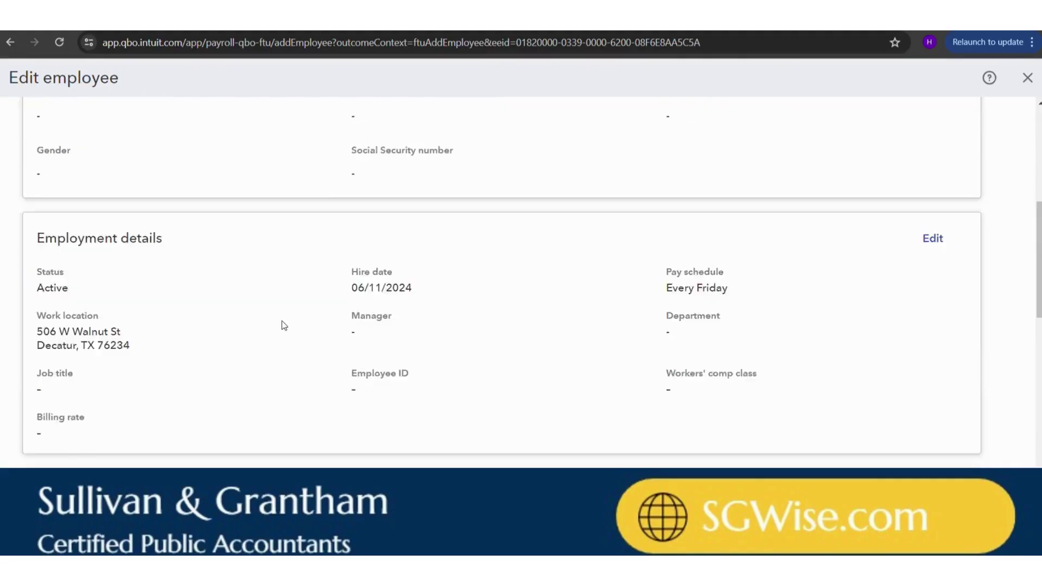
scroll(281, 323, "down", 2)
scroll(281, 323, "up", 9)
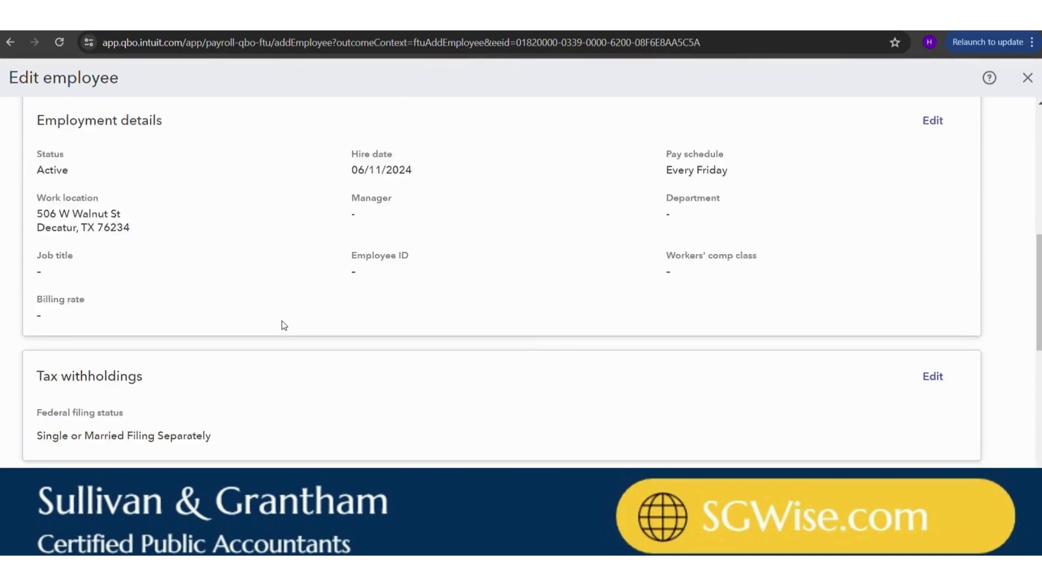
scroll(282, 325, "down", 6)
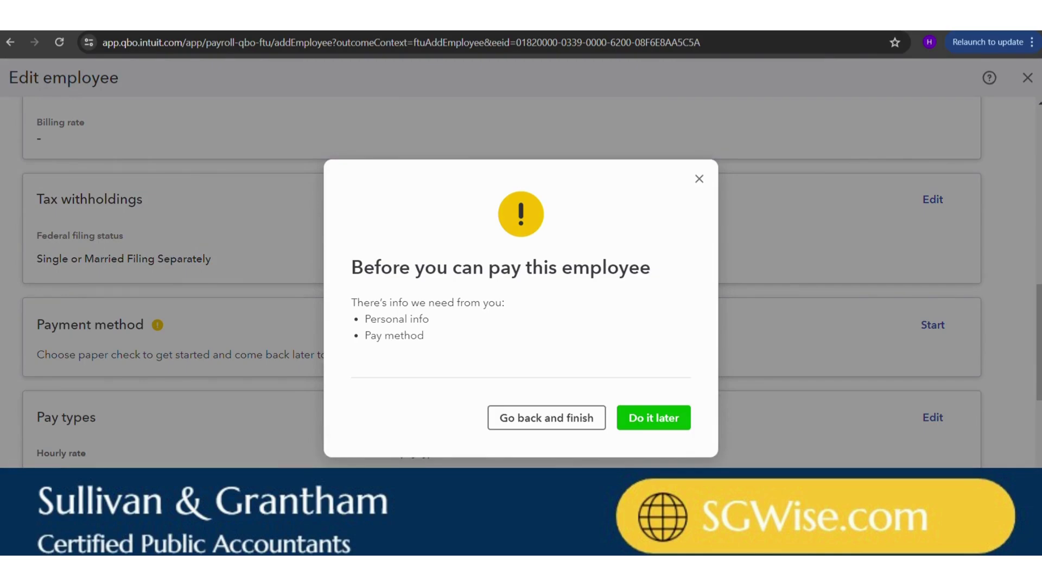
left_click(653, 419)
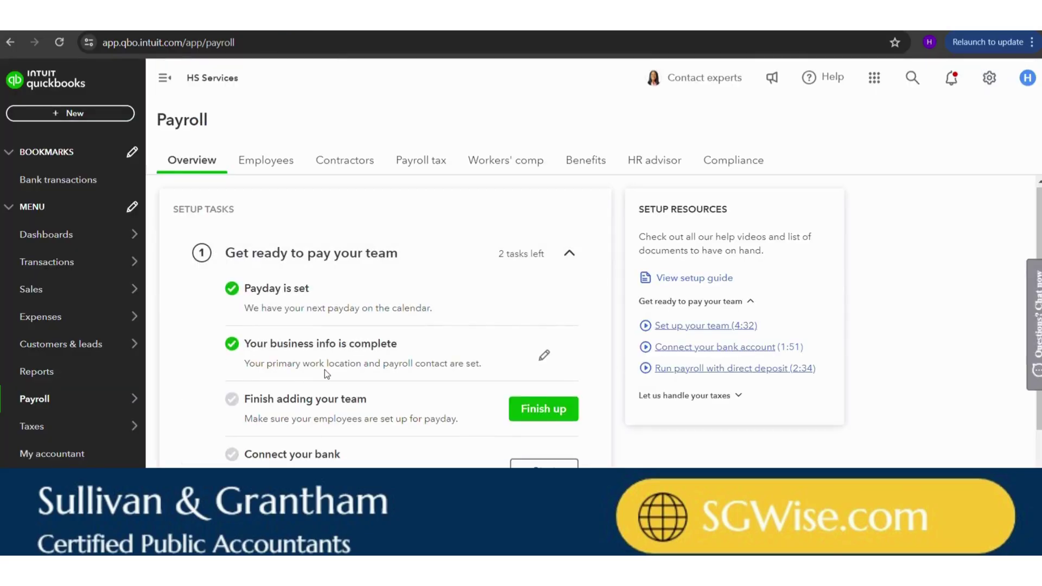
- Start the Connect your bank task to set up direct deposit
scroll(307, 368, "down", 2)
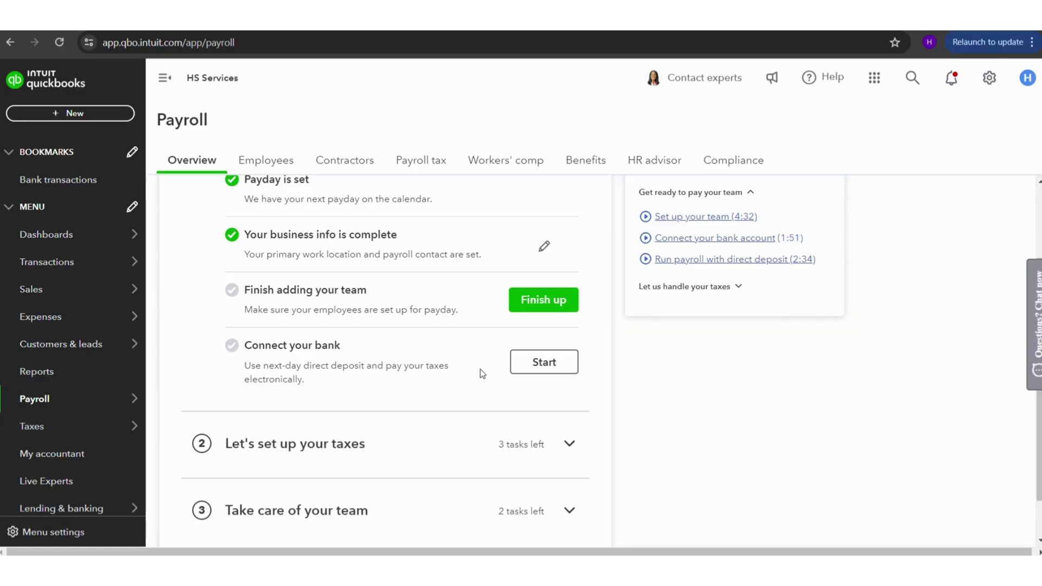
left_click(550, 371)
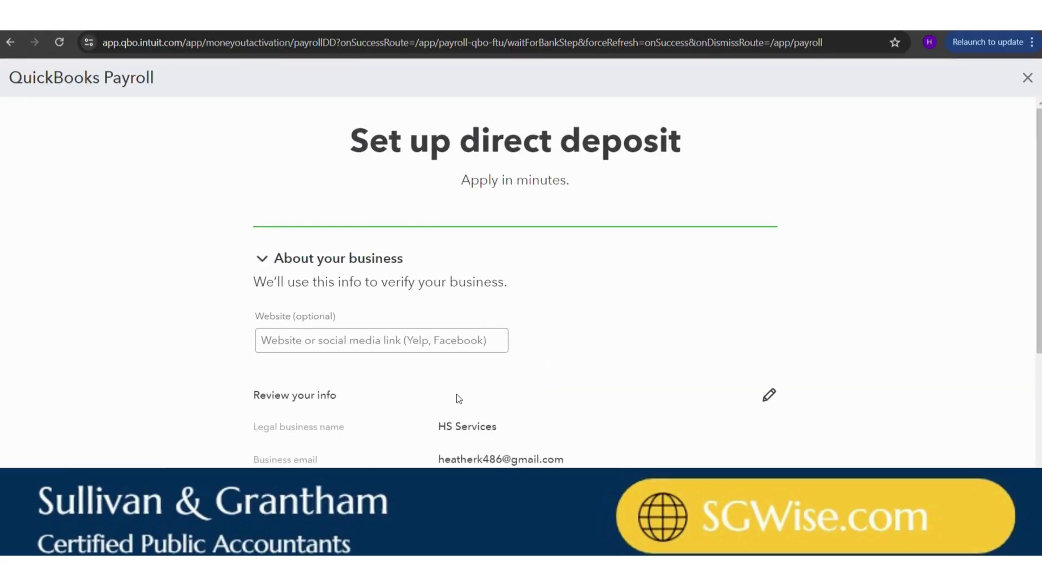
- Leave Website blank and save the prefilled business details (Special Trade Contractors, Sole proprietorship)
scroll(457, 398, "down", 4)
scroll(457, 396, "up", 3)
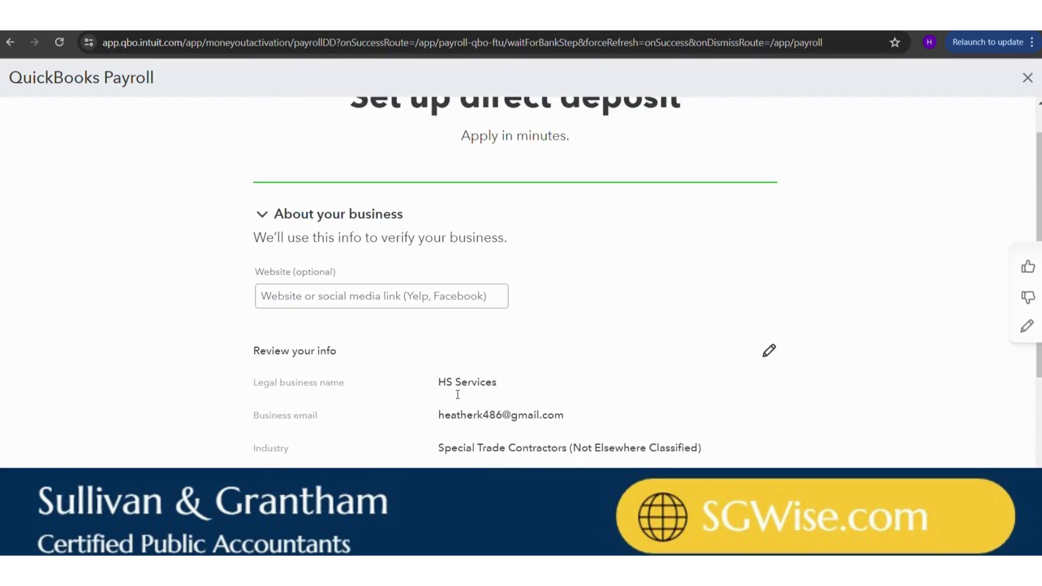
scroll(458, 394, "down", 1)
scroll(457, 398, "up", 2)
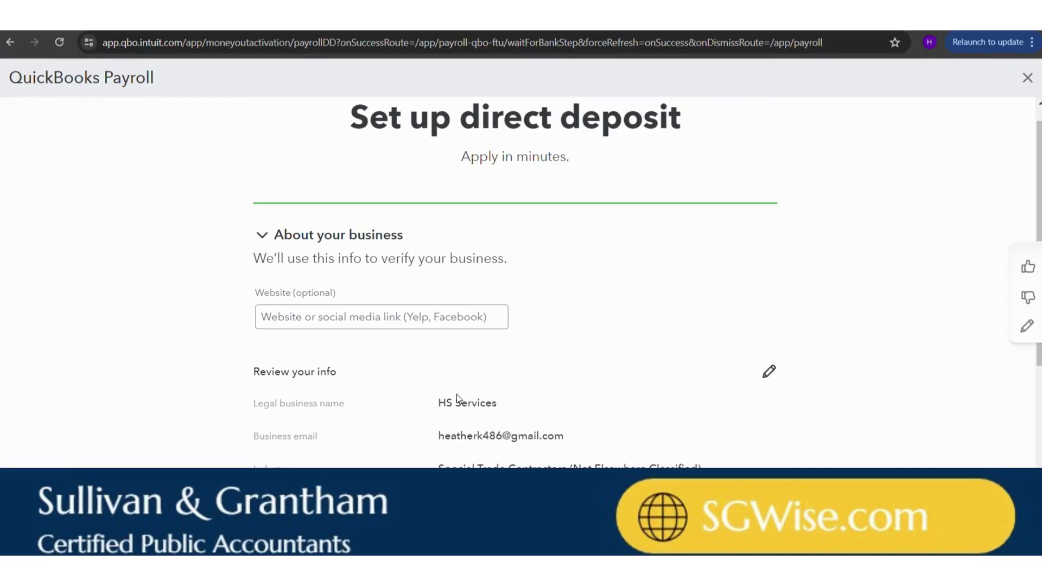
left_click(385, 321)
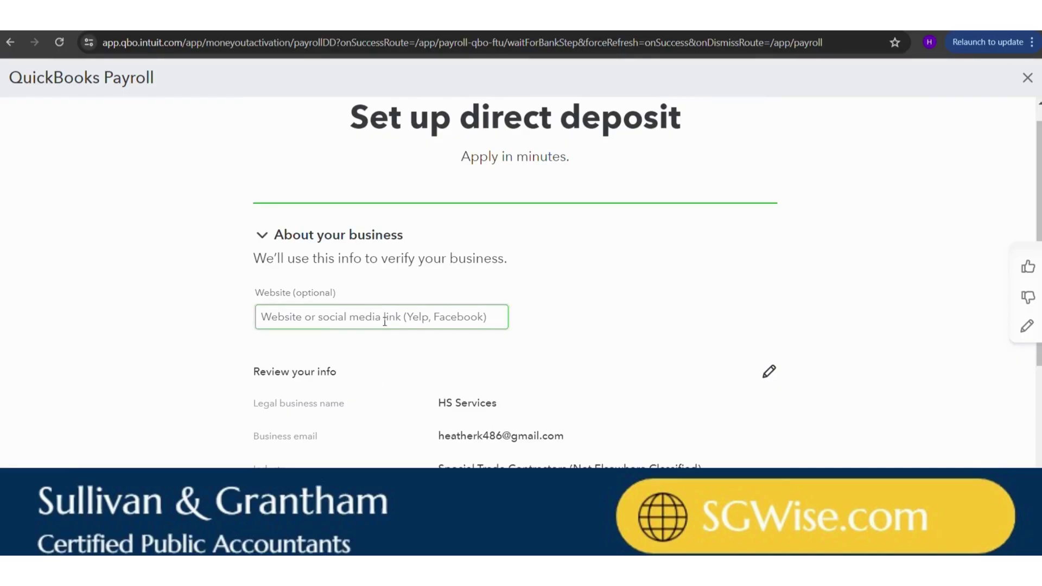
scroll(385, 323, "down", 5)
scroll(380, 336, "up", 4)
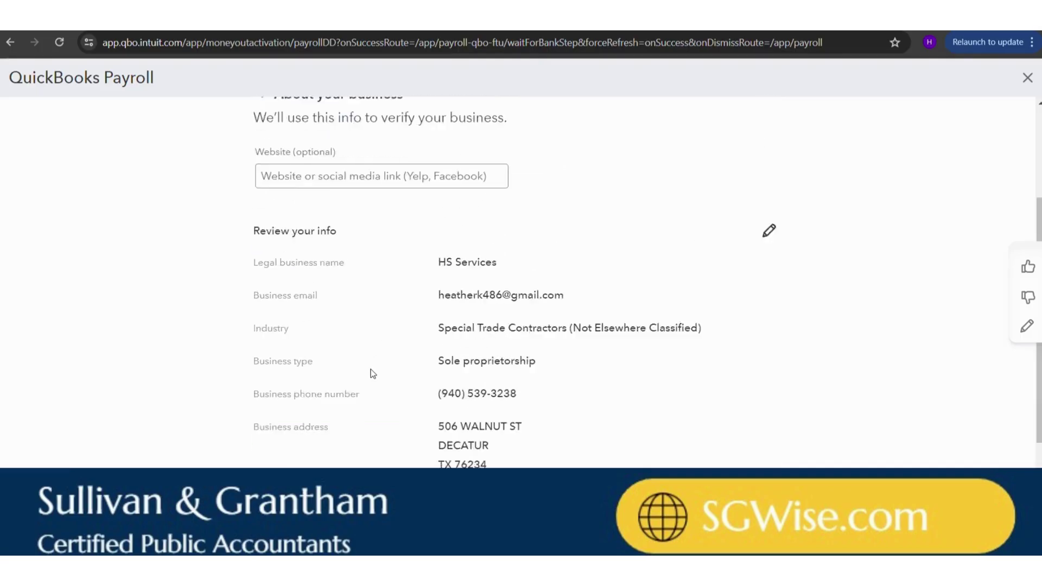
scroll(373, 373, "down", 1)
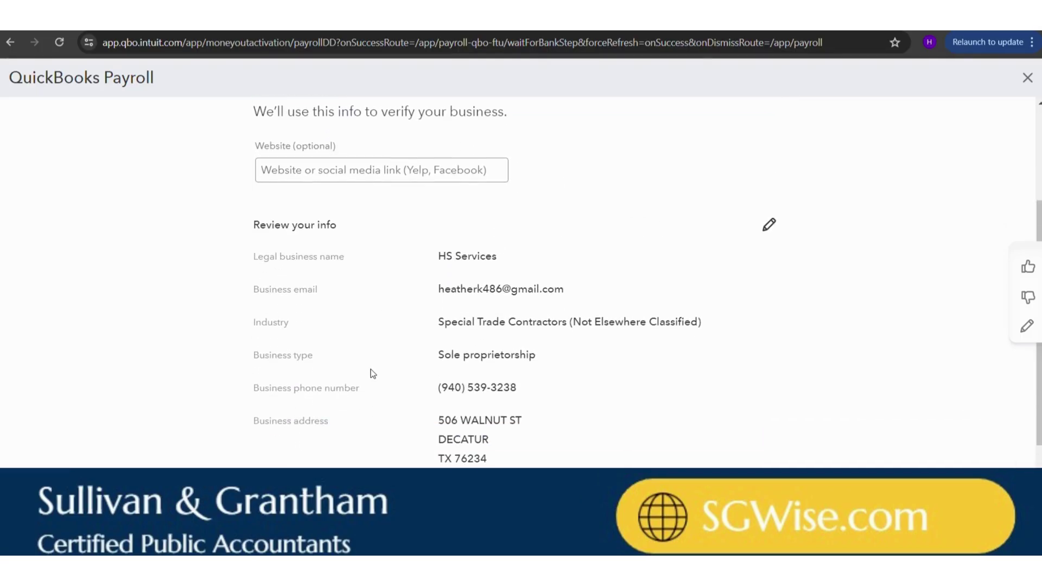
scroll(373, 374, "down", 1)
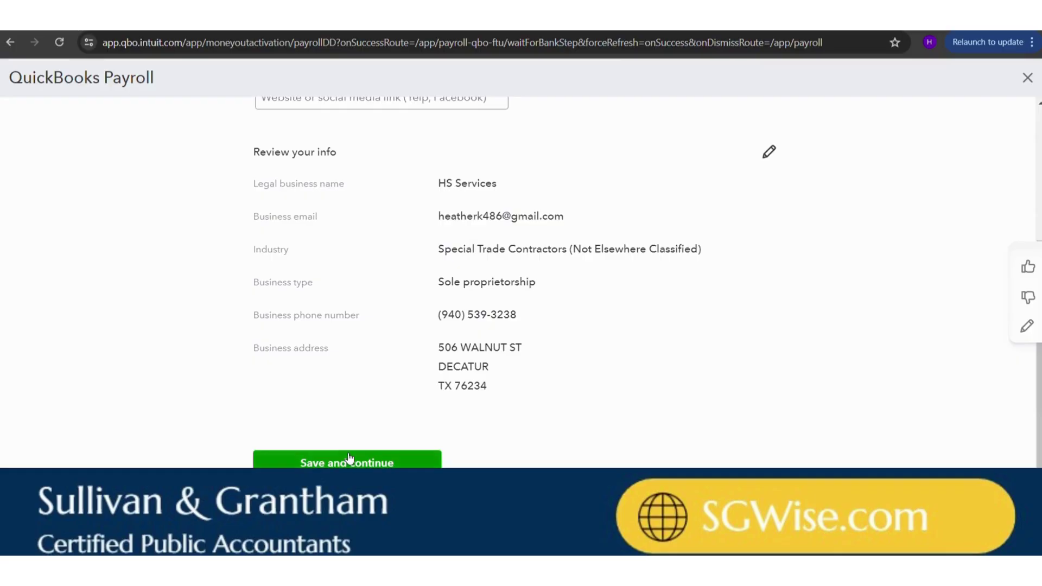
left_click(349, 460)
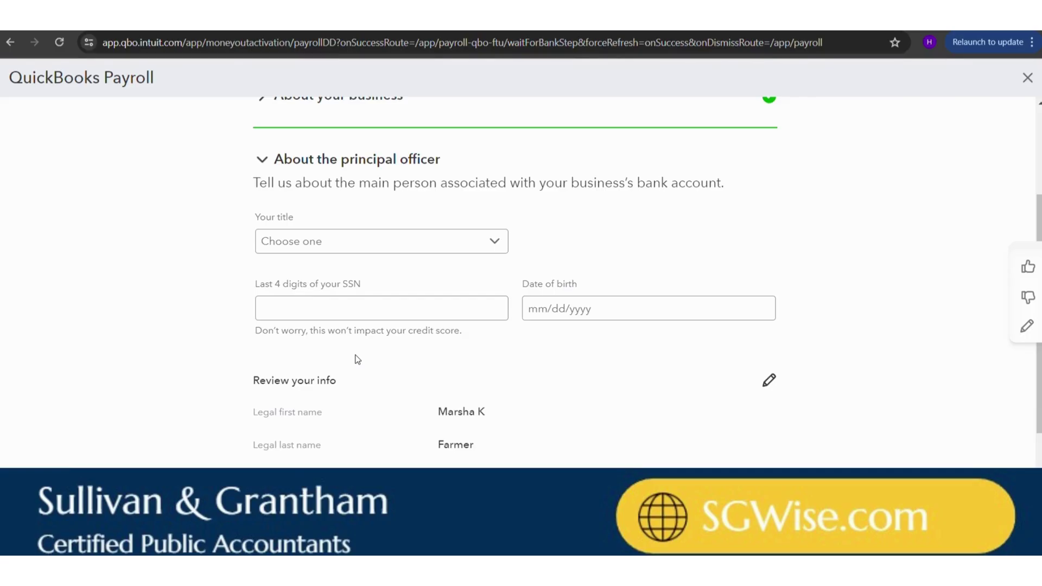
- Set the officer's title to President, enter the SSN's last four digits and birth date, then save
left_click(365, 250)
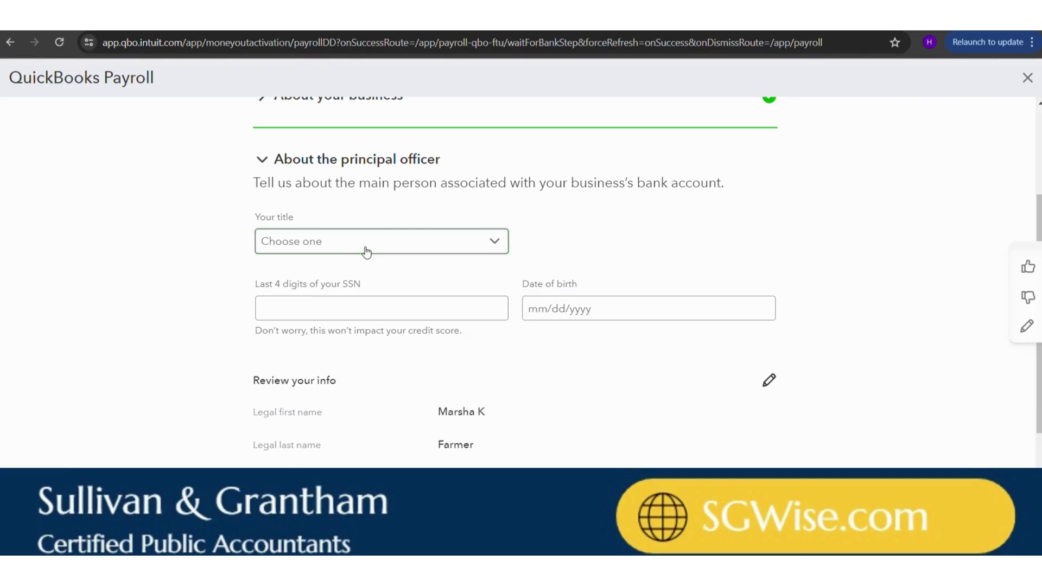
scroll(375, 405, "down", 1)
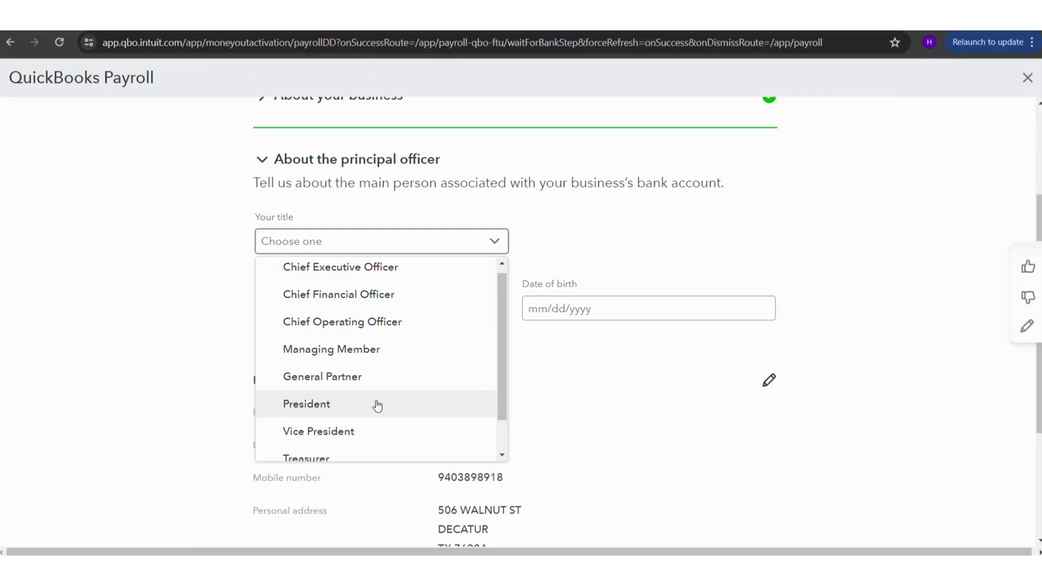
left_click(347, 402)
scroll(349, 395, "down", 3)
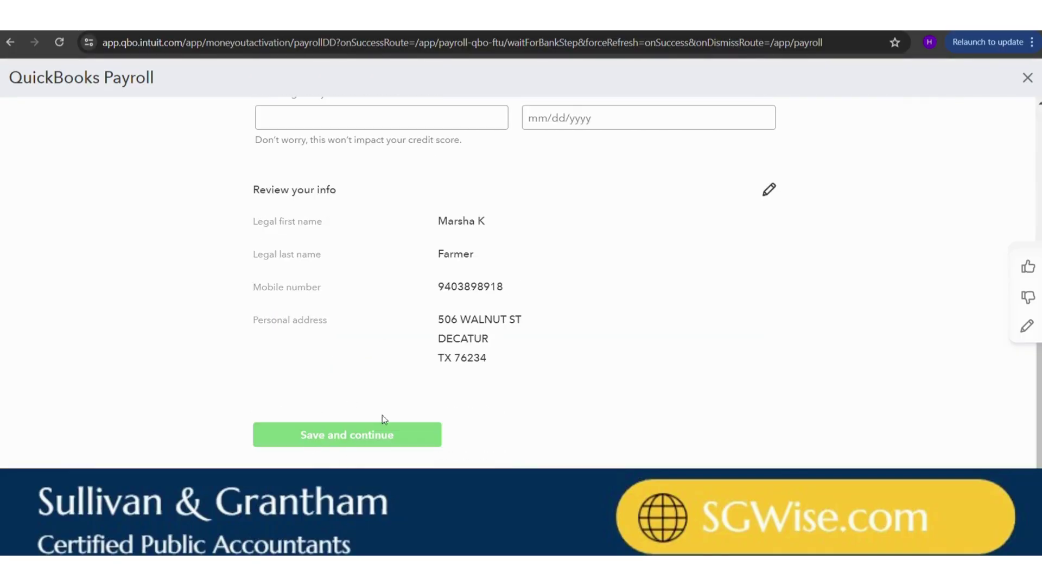
scroll(465, 391, "up", 2)
scroll(464, 388, "down", 2)
left_click(344, 118)
type("0000")
scroll(578, 137, "up", 1)
left_click(575, 162)
type("0101")
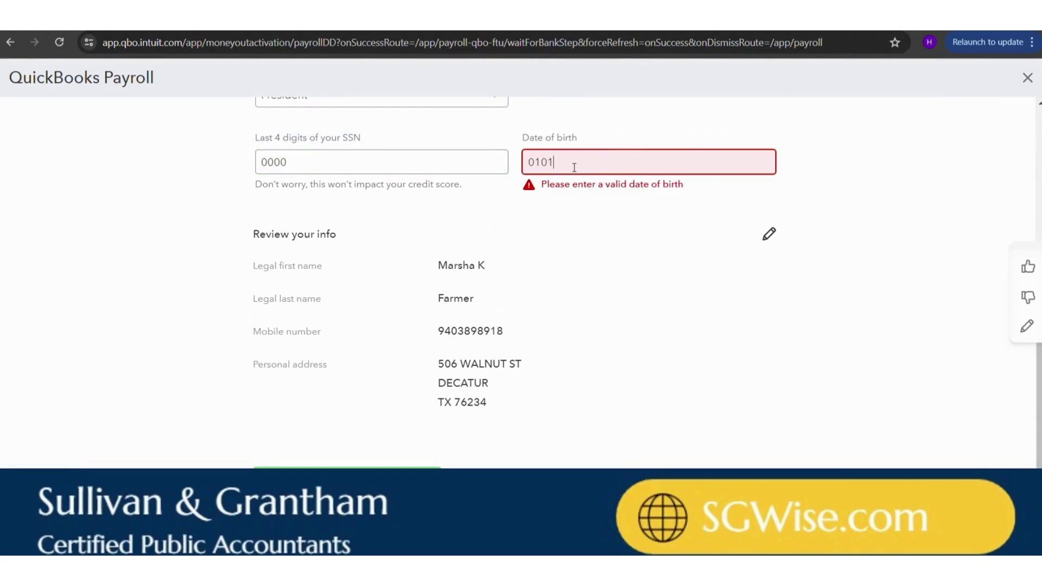
type("2000")
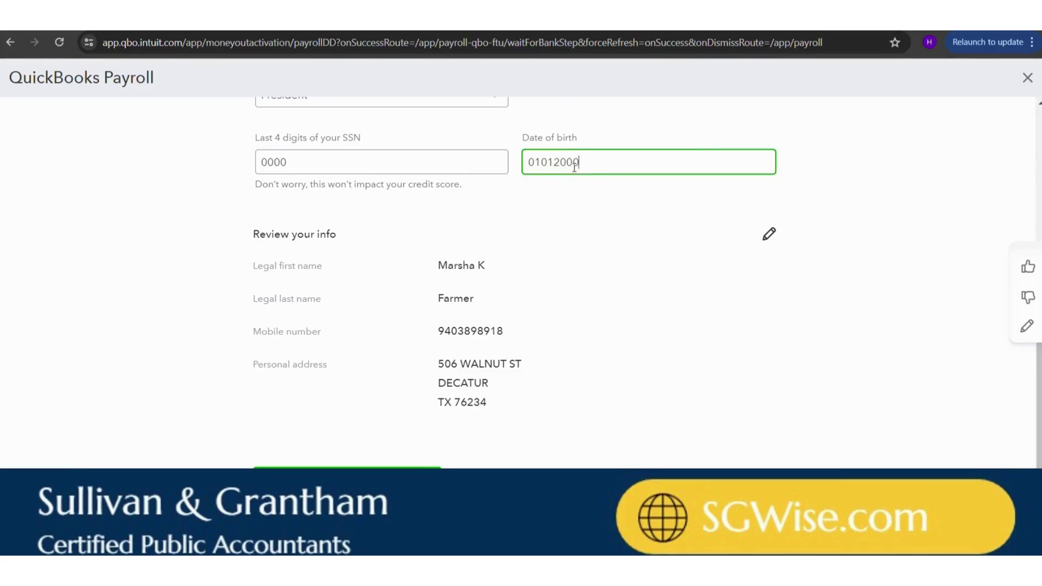
left_click(347, 475)
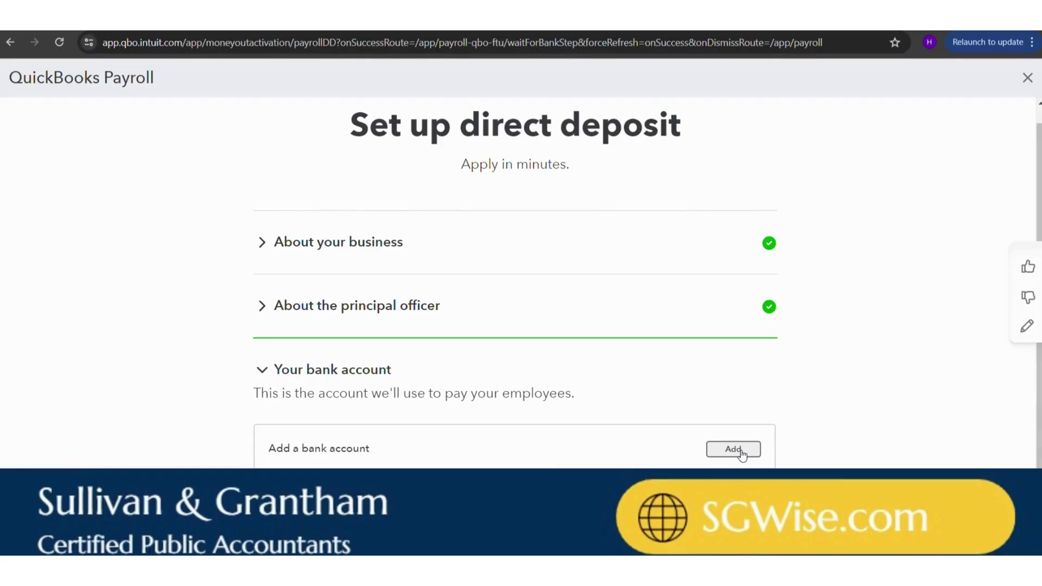
- Try linking Chase Bank, close without connecting, then exit direct deposit setup with Save and leave
left_click(741, 450)
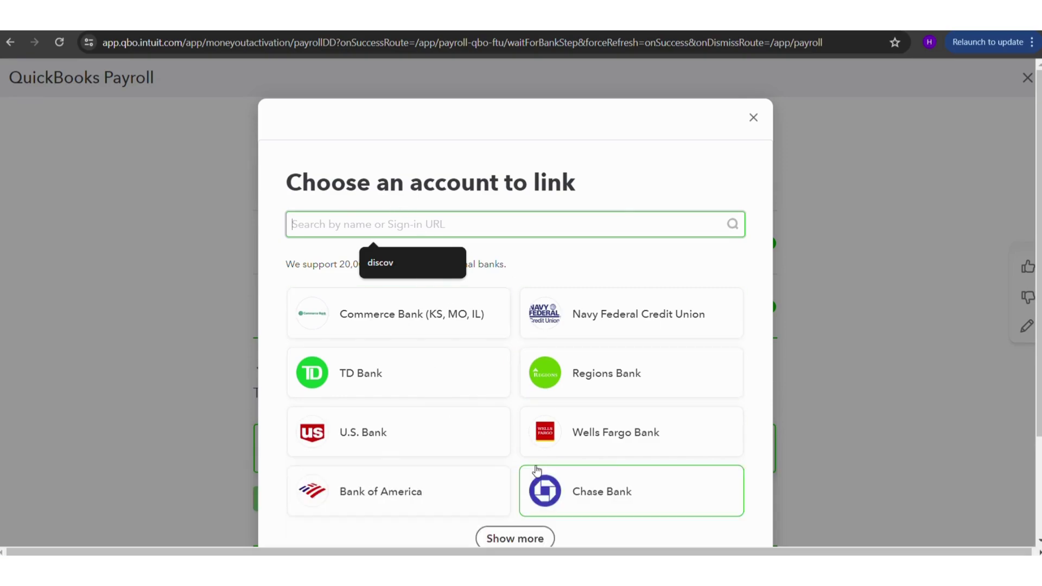
left_click(754, 120)
scroll(690, 341, "down", 1)
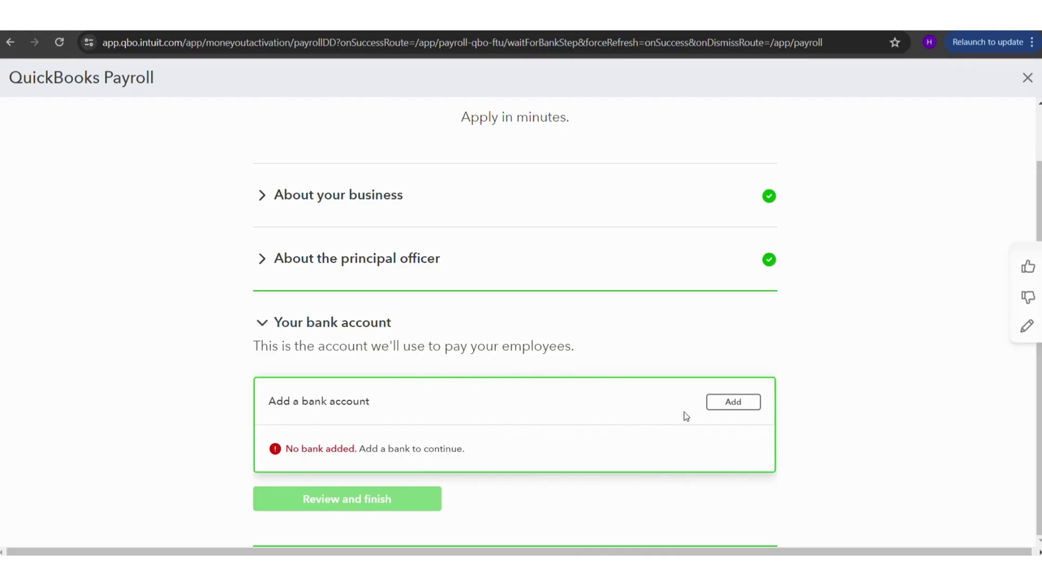
left_click(737, 402)
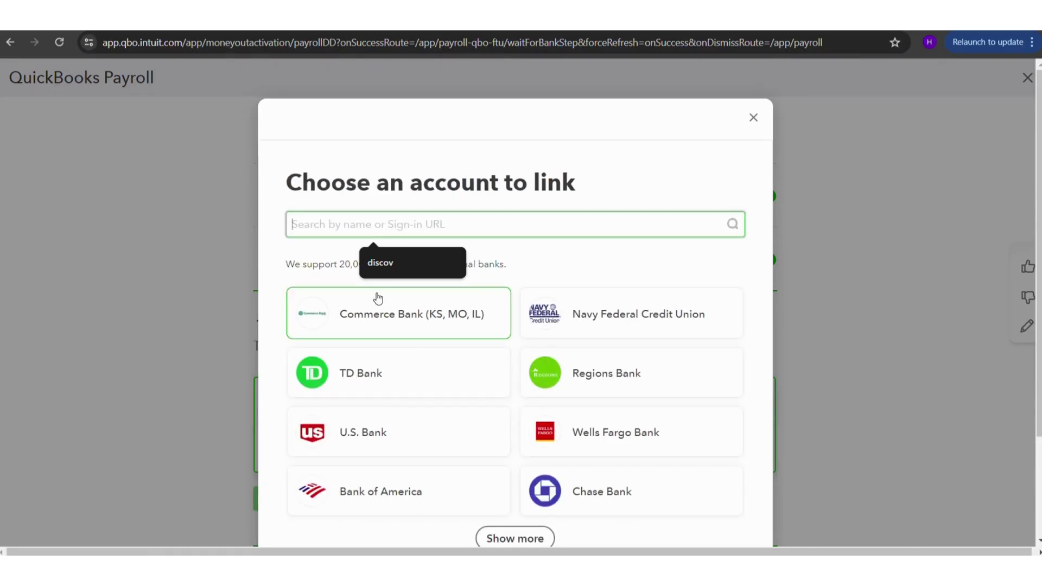
type("chase")
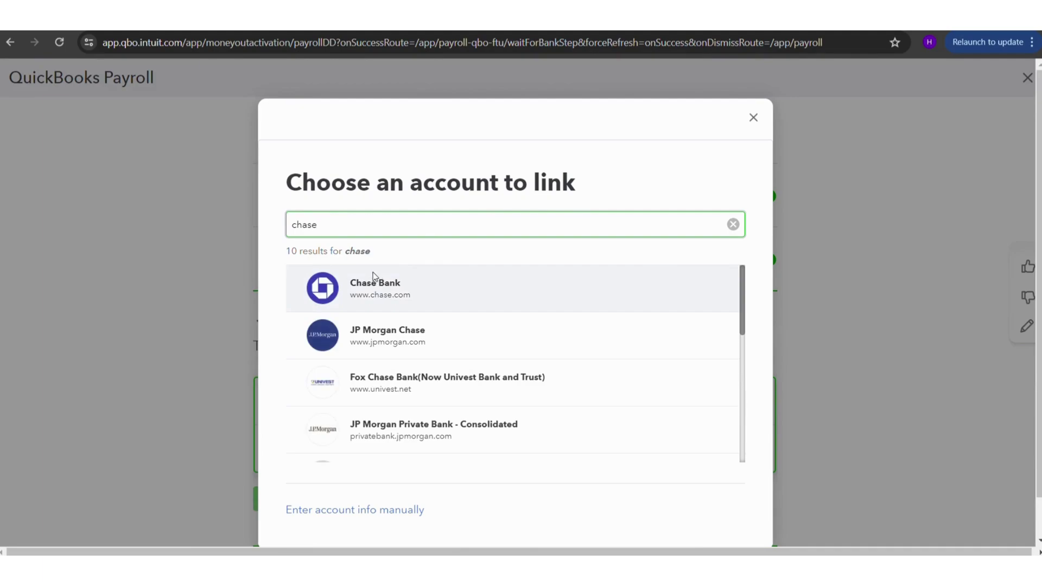
left_click(378, 280)
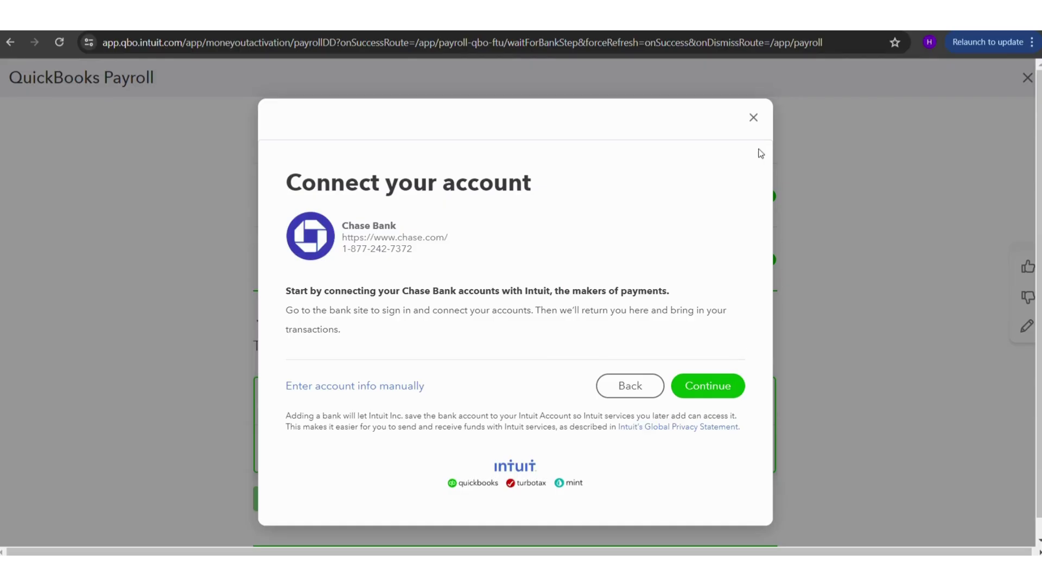
left_click(752, 117)
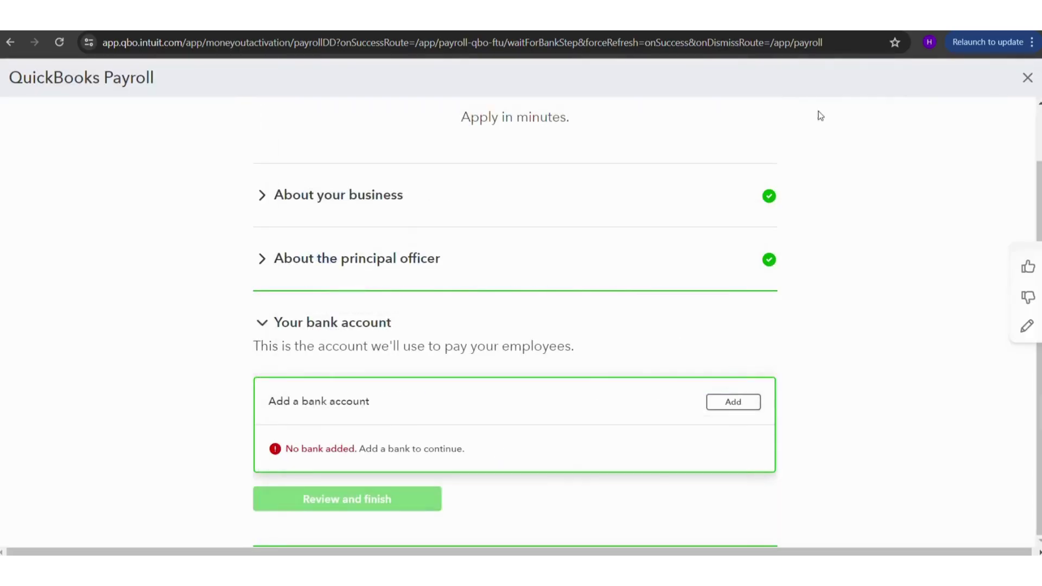
left_click(1027, 77)
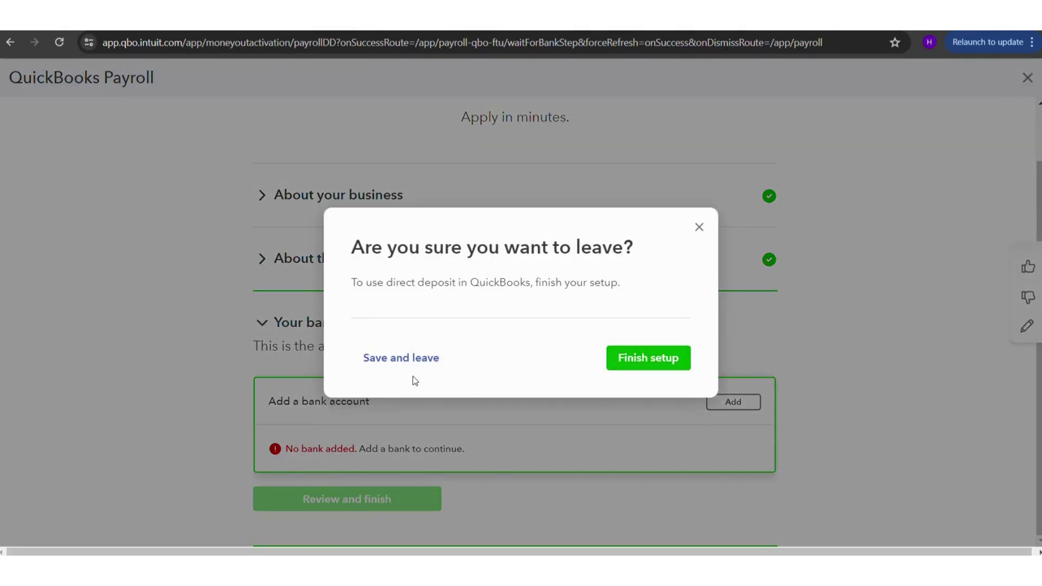
left_click(398, 362)
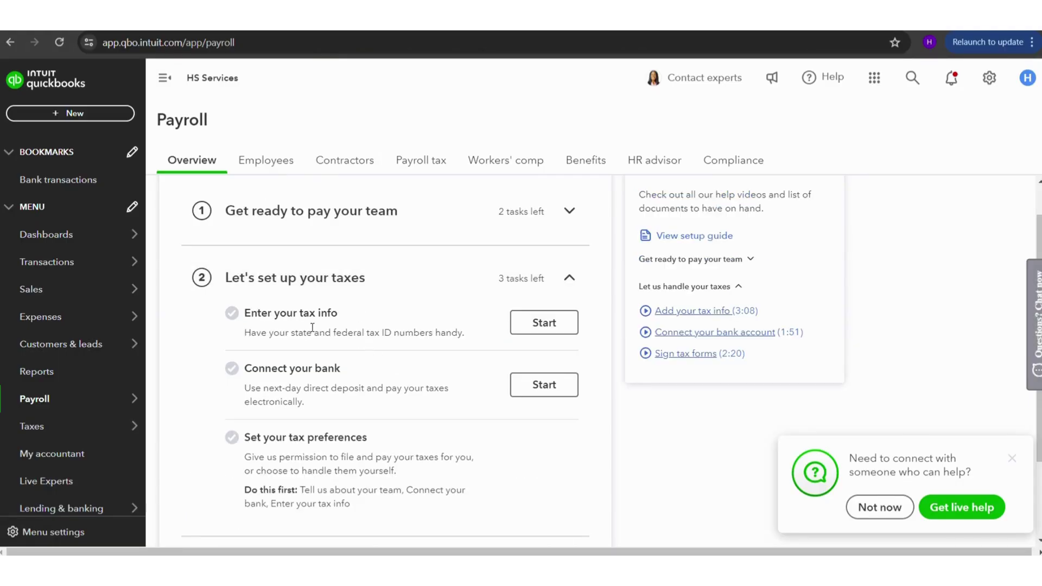
- Open the tax info setup and review HS Services' legal name and address on the General step
right_click(228, 317)
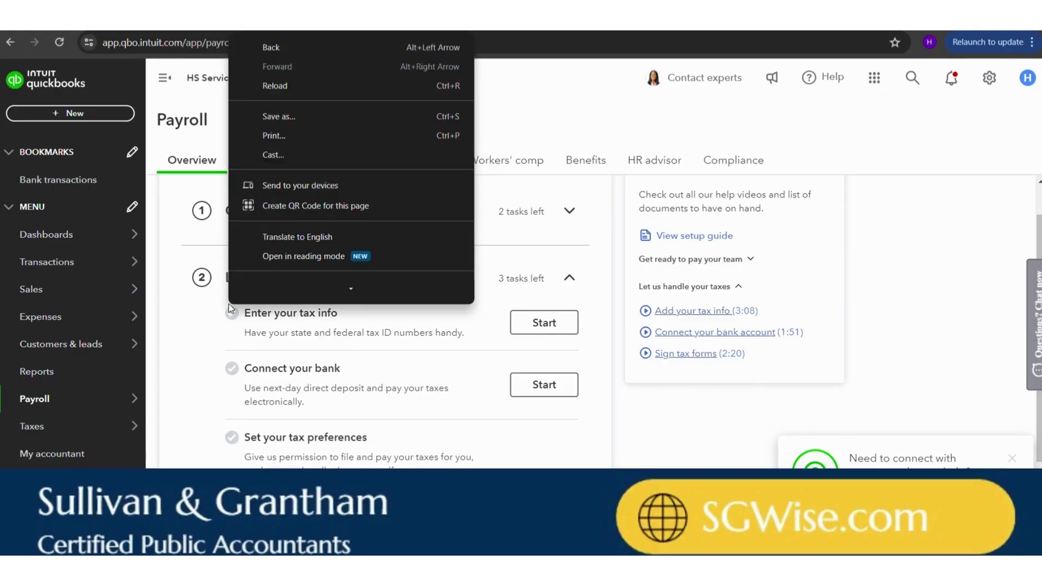
left_click(334, 324)
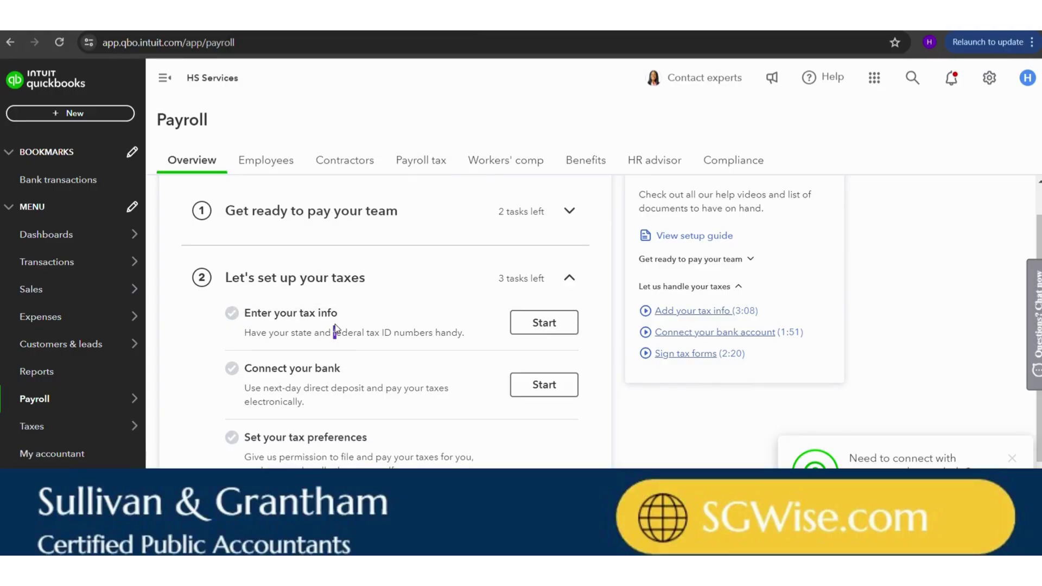
left_click(543, 323)
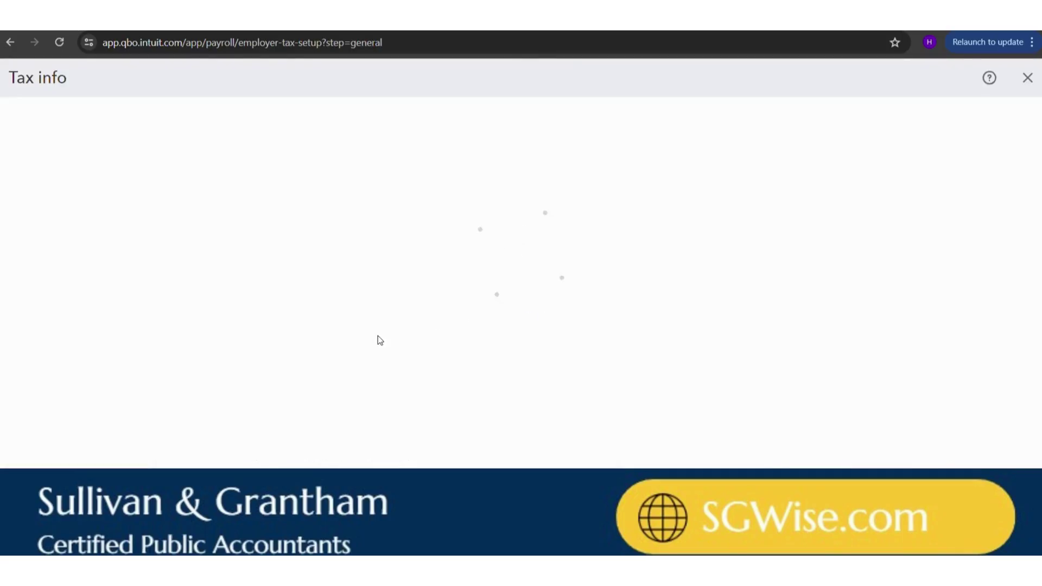
scroll(441, 324, "down", 3)
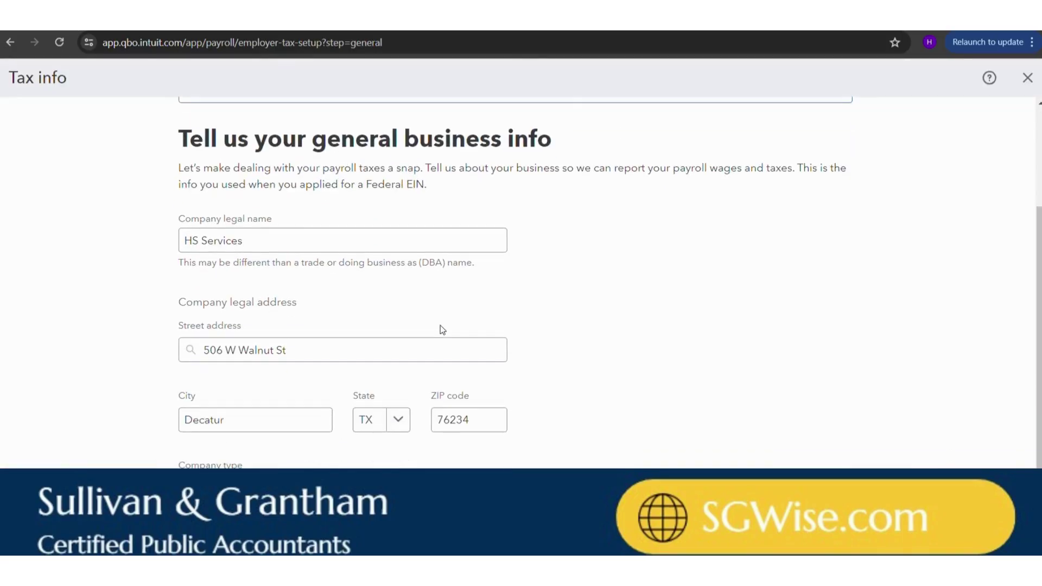
scroll(441, 327, "up", 3)
scroll(441, 328, "down", 3)
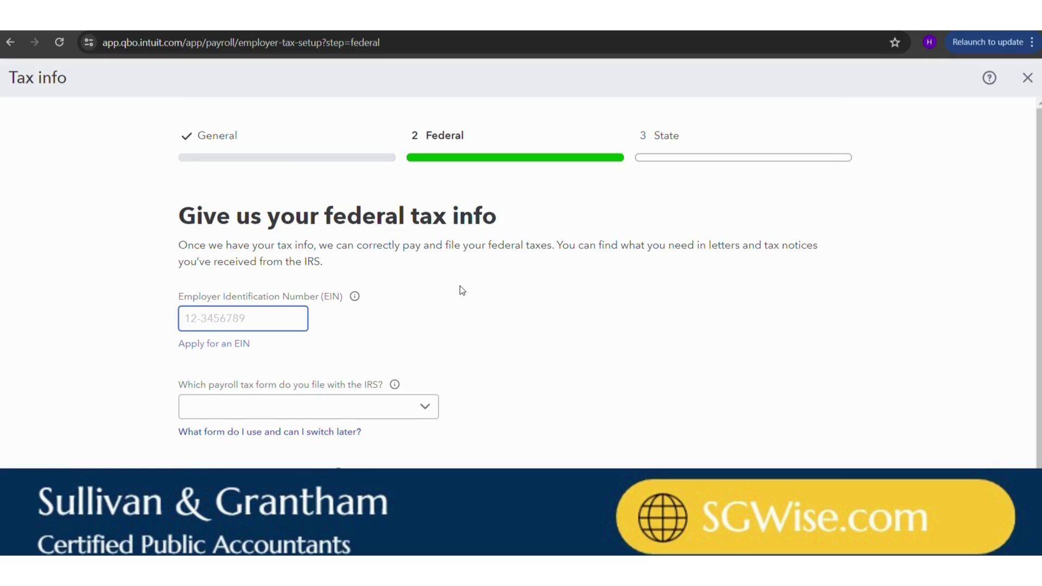
- Choose Form 941 each quarter with Semi-weekly (Recommended) tax payments, then go to the state step
scroll(460, 286, "down", 1)
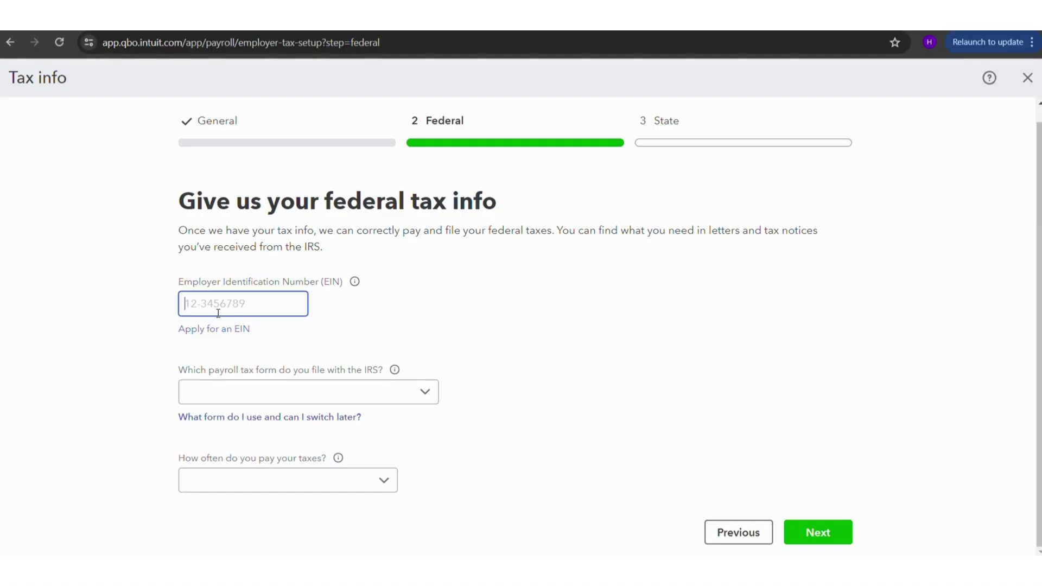
key("Tab")
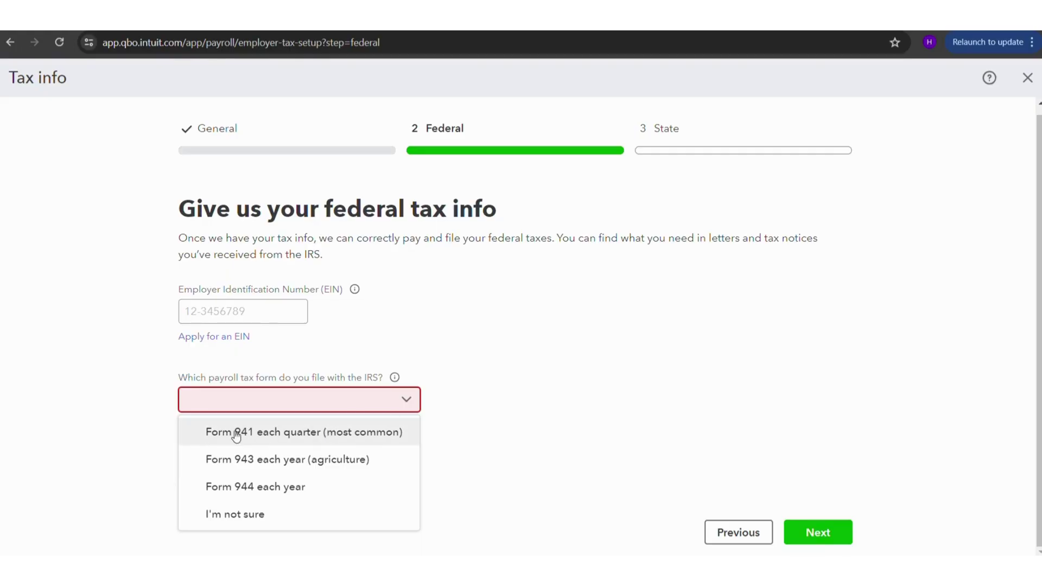
left_click(283, 441)
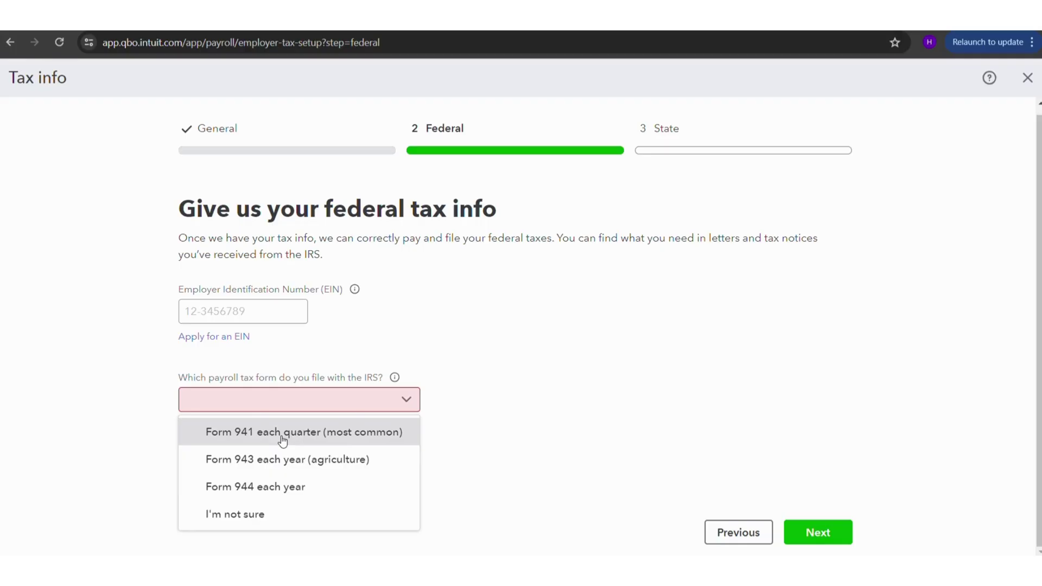
scroll(400, 386, "down", 1)
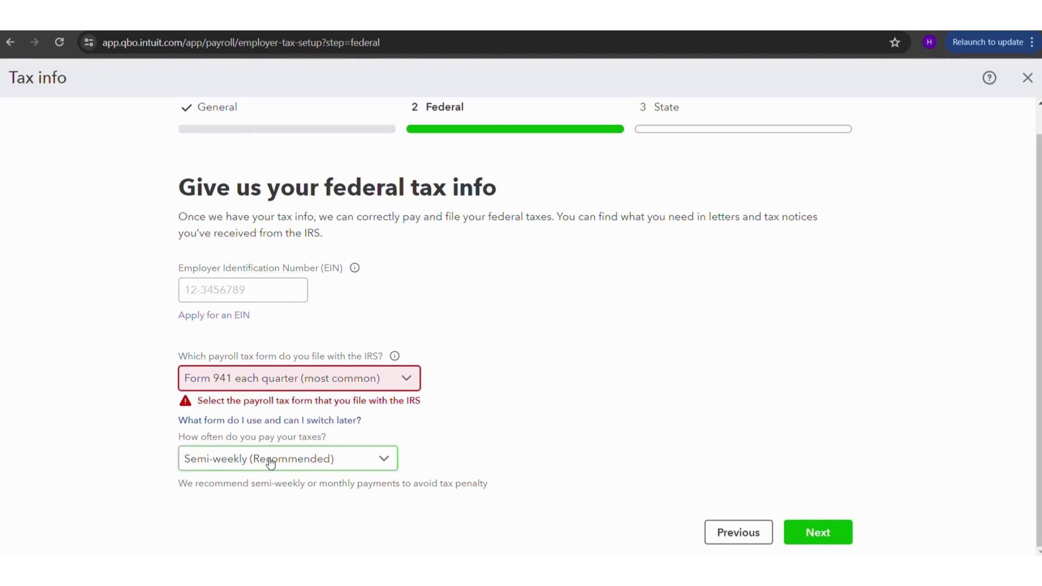
left_click(345, 461)
left_click(435, 456)
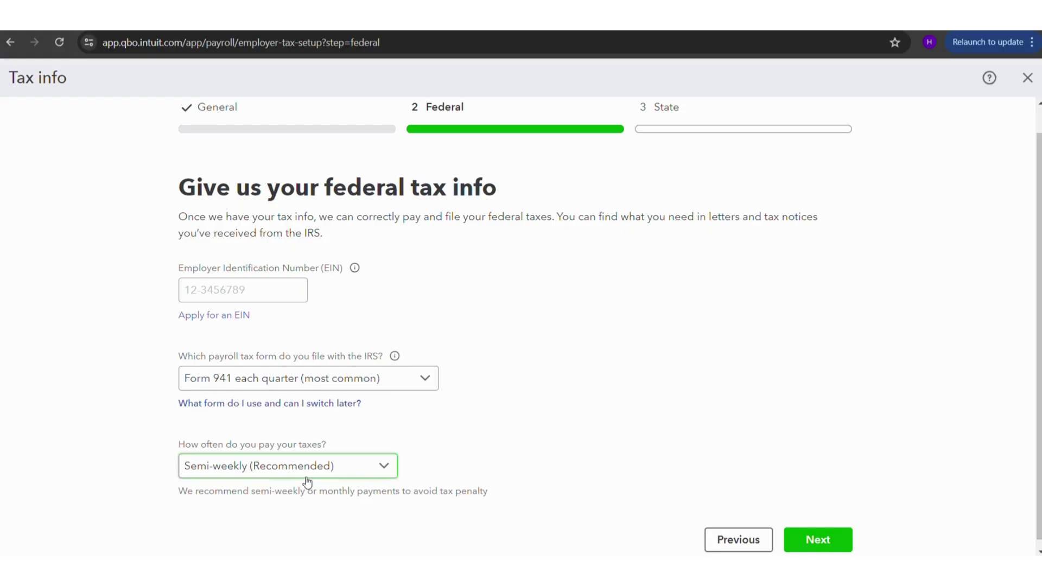
left_click(265, 466)
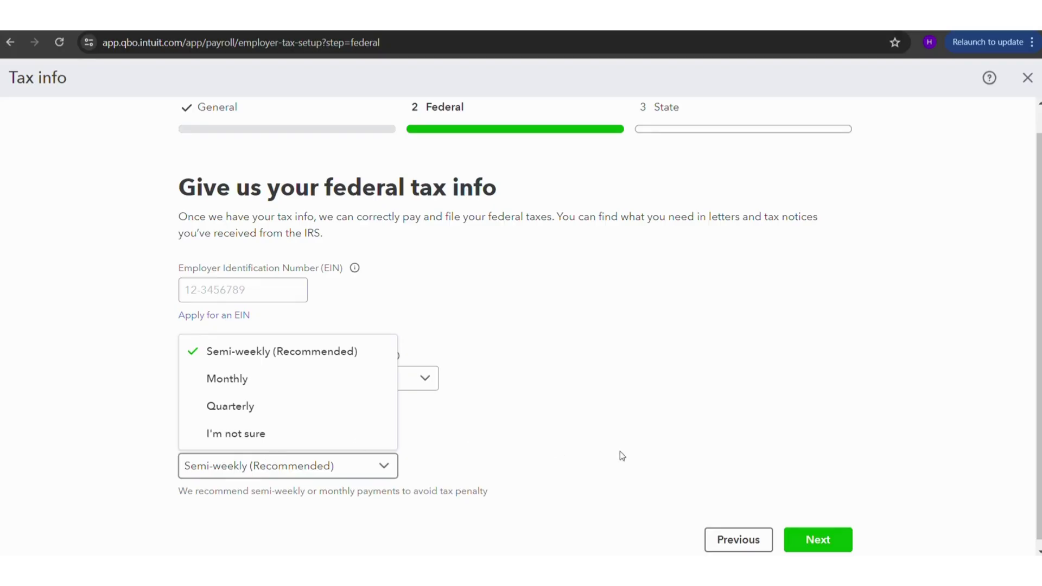
left_click(598, 411)
right_click(598, 411)
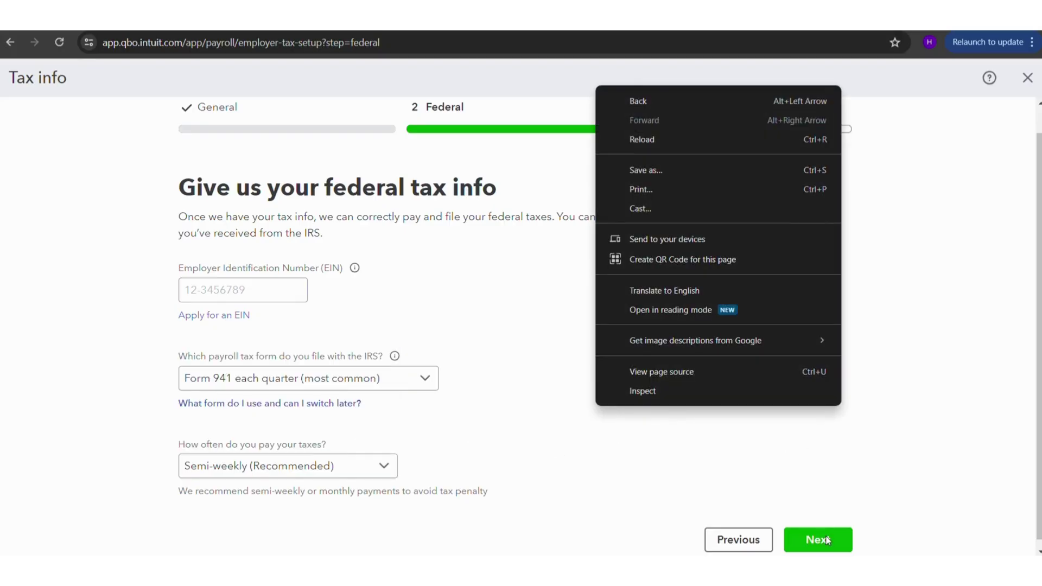
left_click(936, 459)
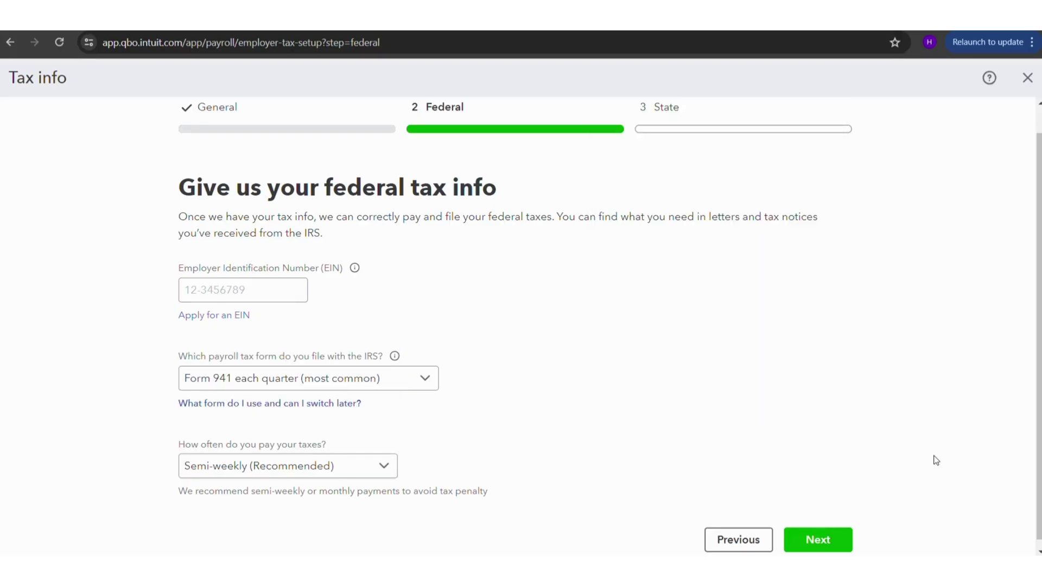
left_click(818, 540)
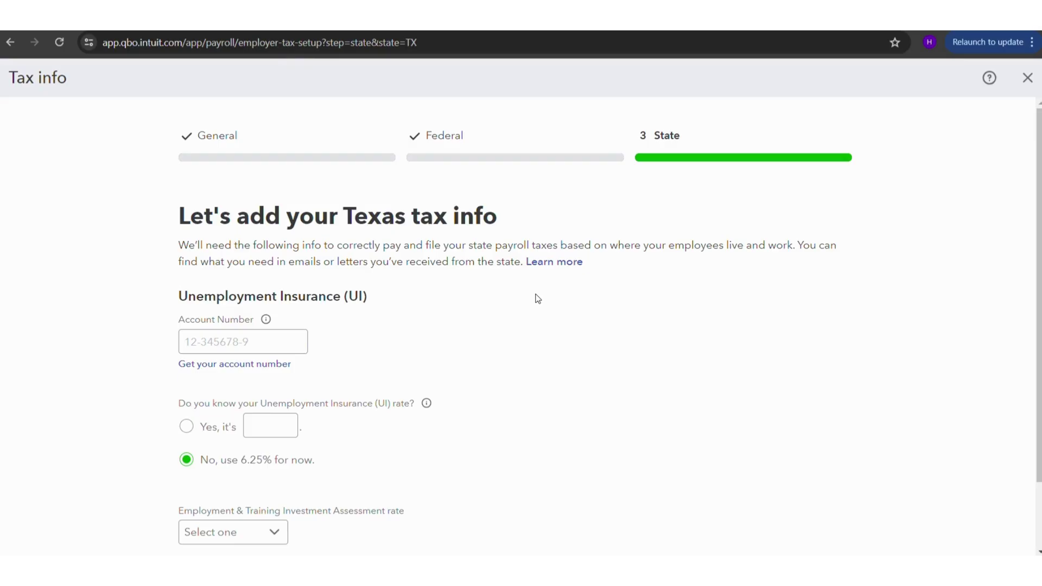
- Leave the Texas account number empty and UI rate at 6.25%, declining CorpNet registration help
scroll(380, 318, "down", 2)
left_click(228, 265)
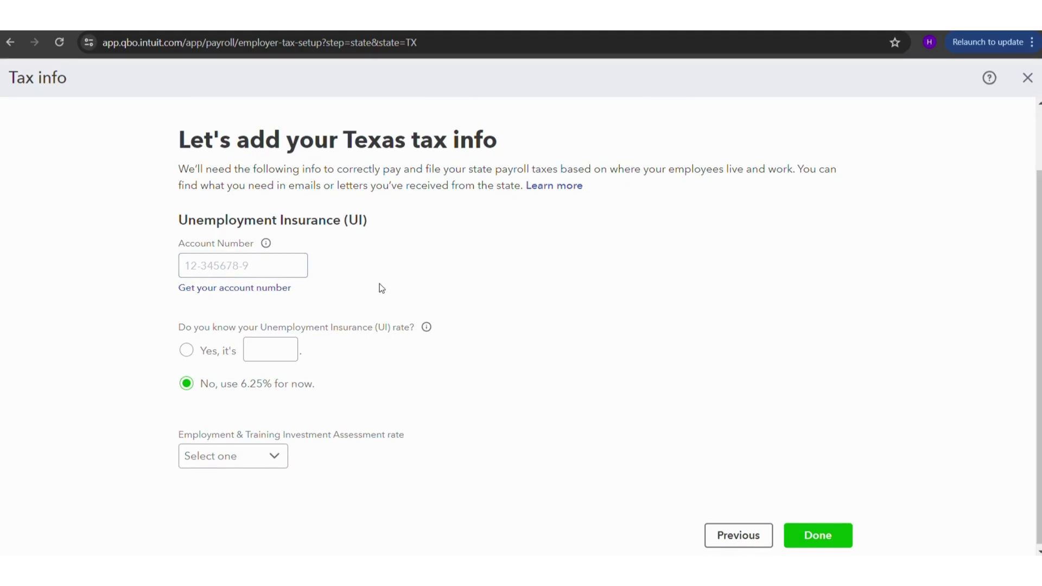
left_click(219, 298)
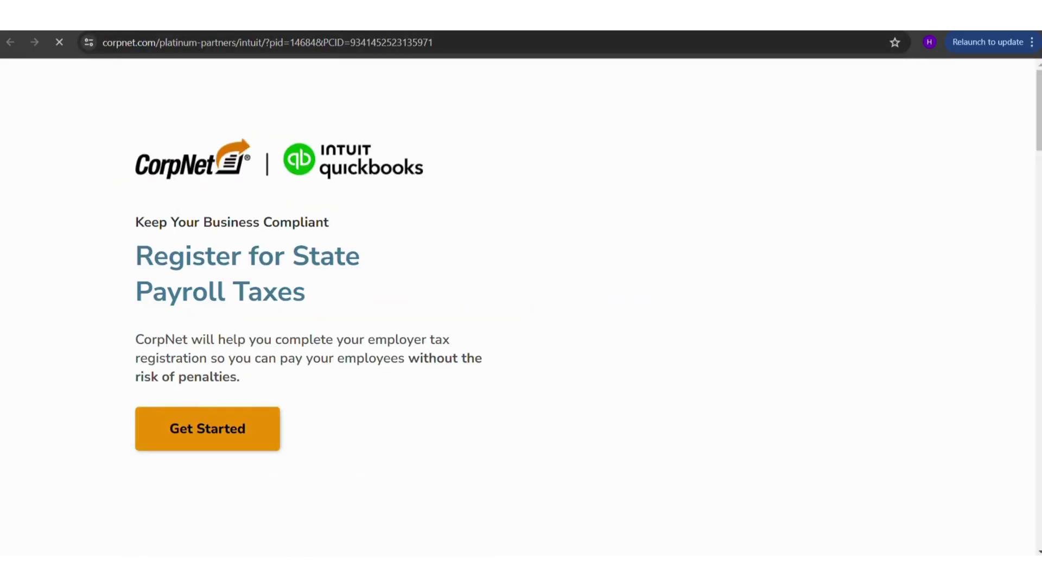
key("ctrl+w")
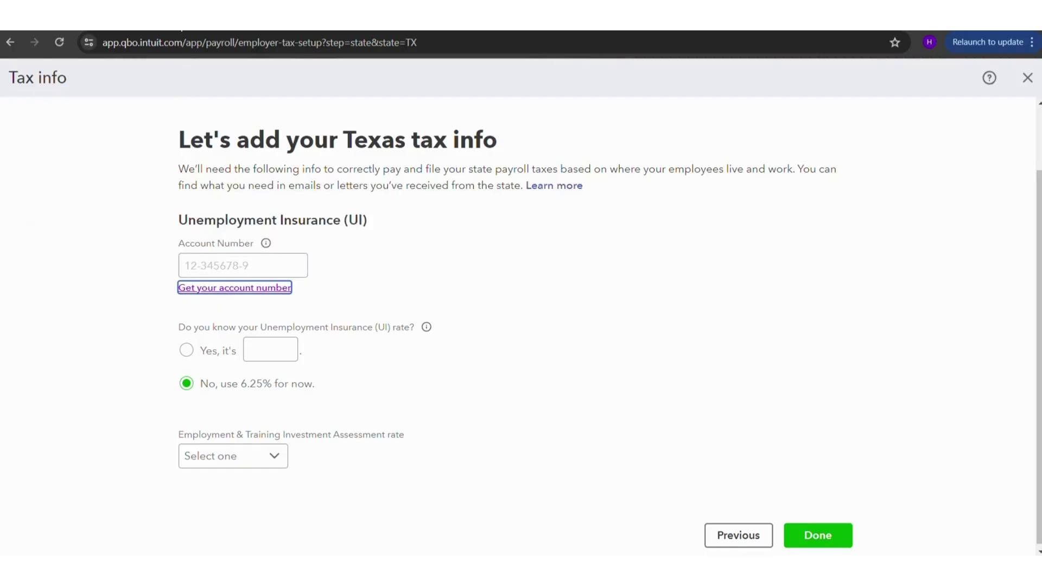
left_click(435, 339)
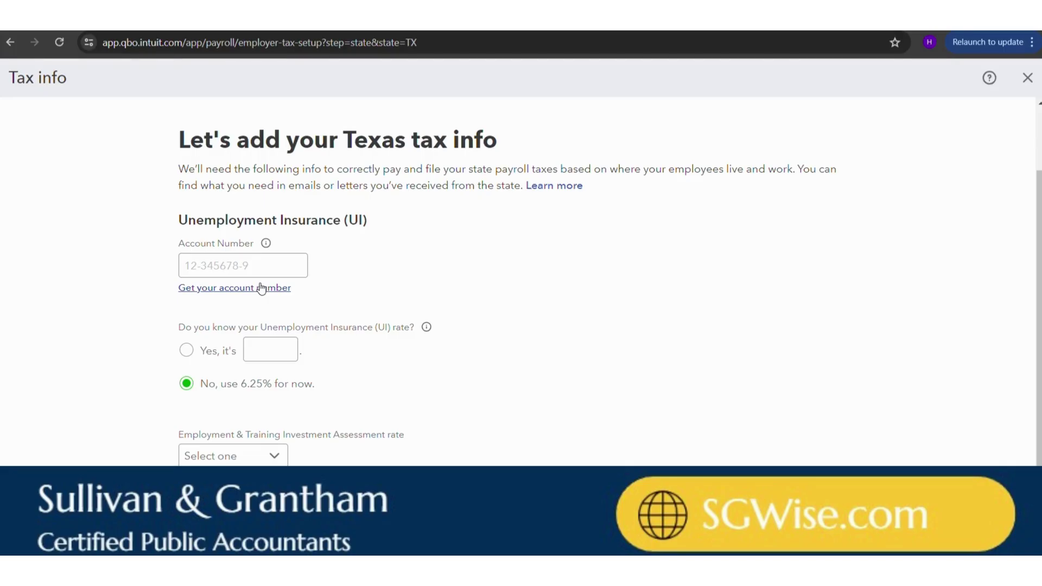
scroll(458, 437, "down", 1)
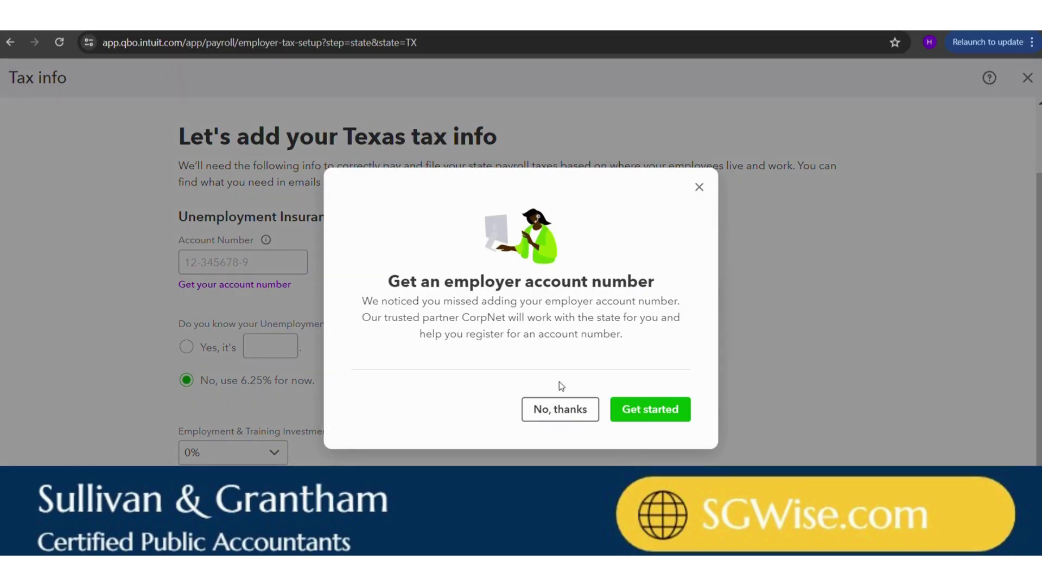
left_click(568, 411)
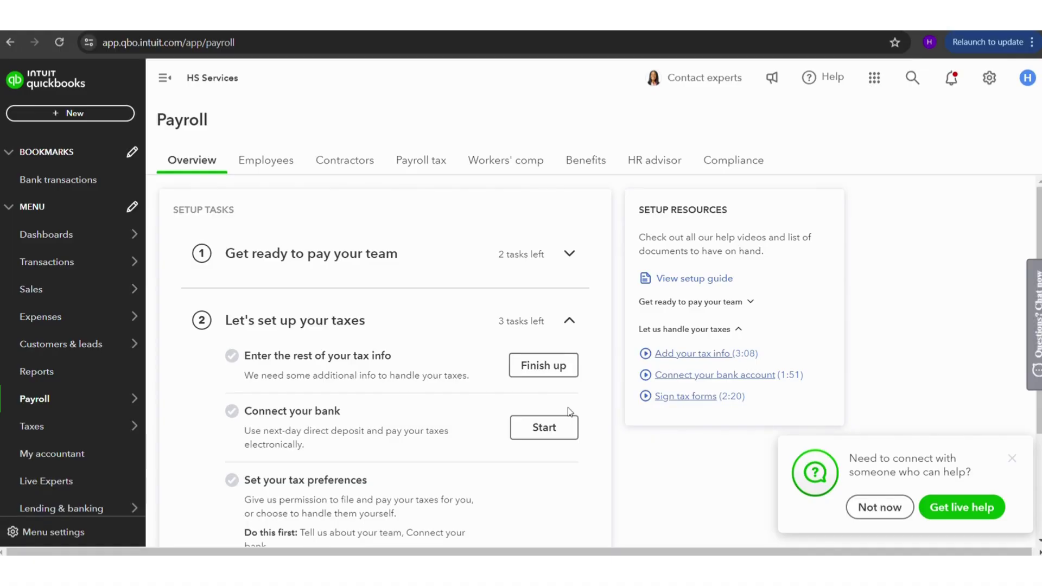
- Expand the pay-your-team, taxes and Take care of your team groups, ending on Get ready to pay your team
scroll(401, 446, "down", 1)
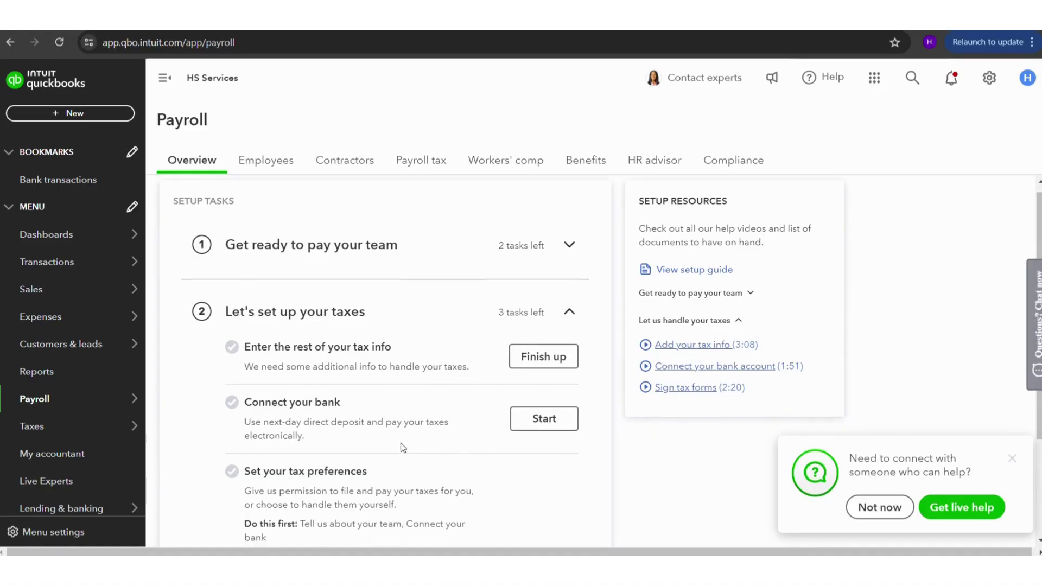
scroll(400, 443, "down", 1)
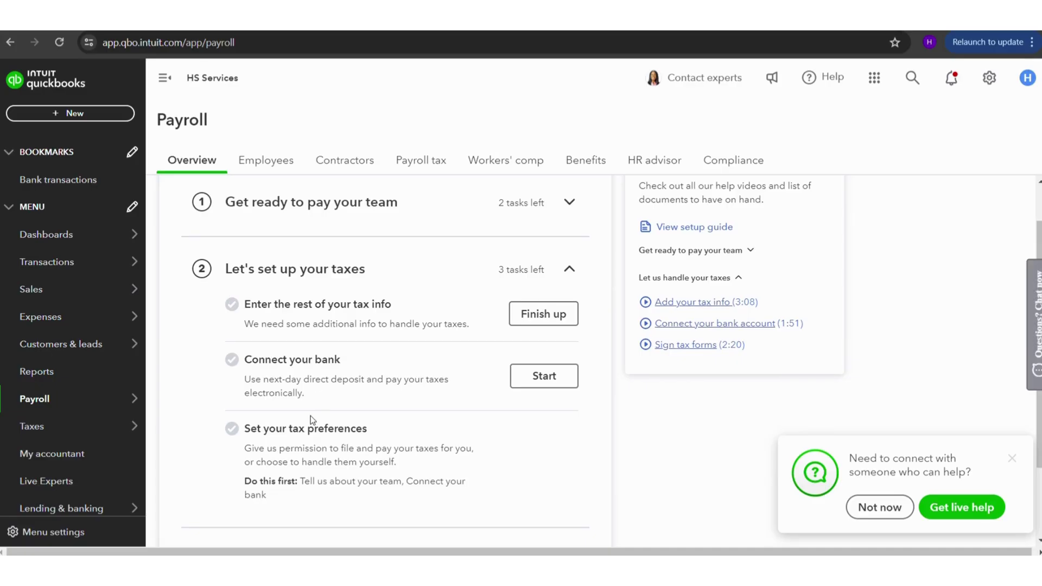
scroll(311, 415, "up", 1)
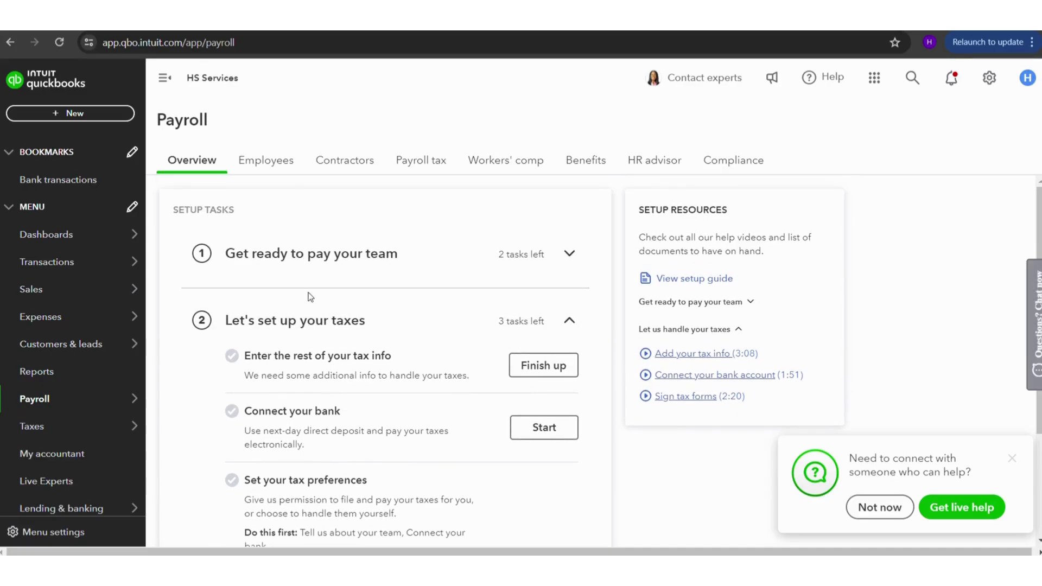
left_click(320, 265)
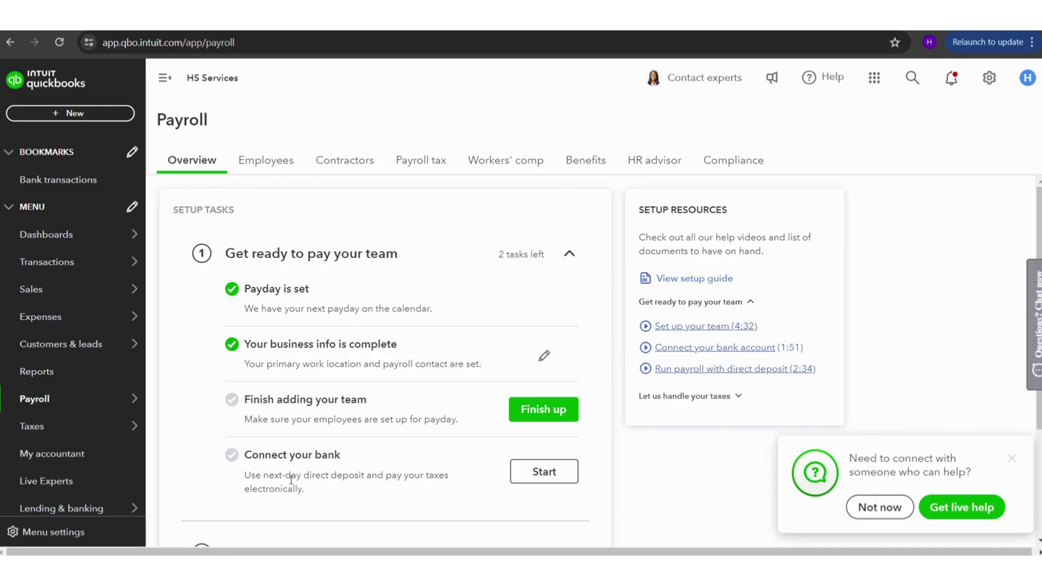
scroll(327, 301, "down", 3)
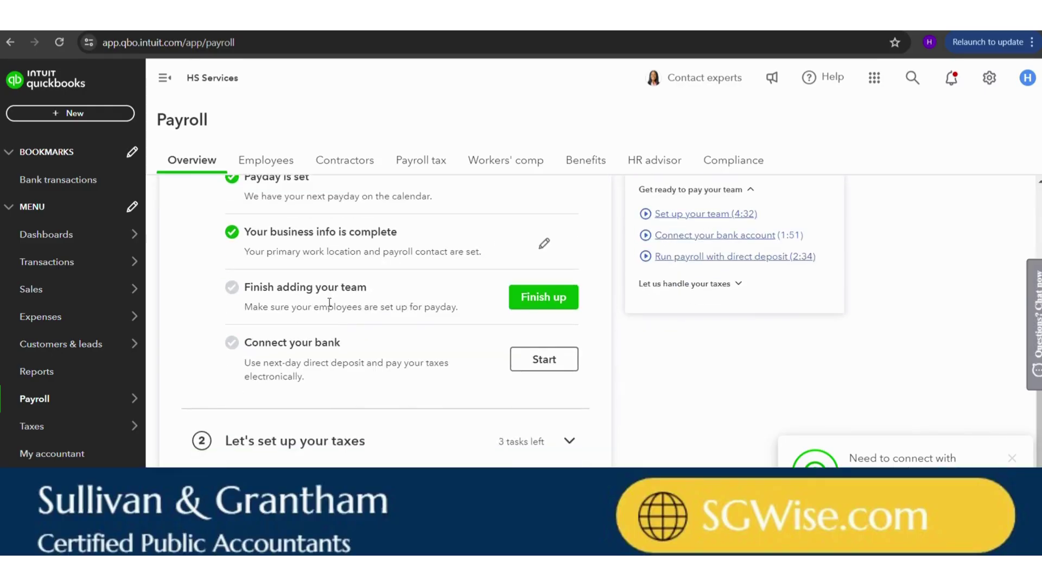
left_click(330, 410)
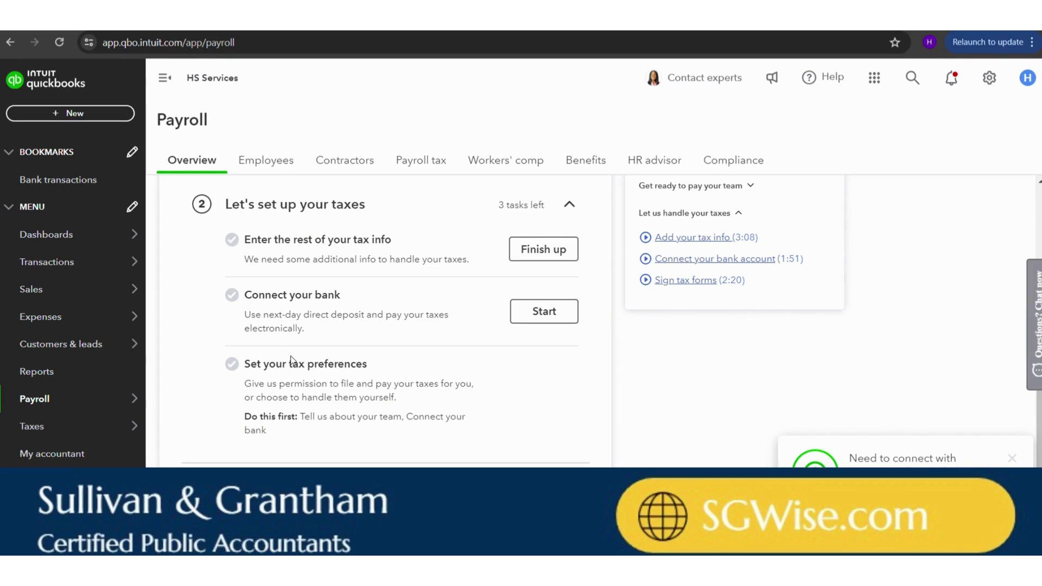
scroll(281, 387, "down", 1)
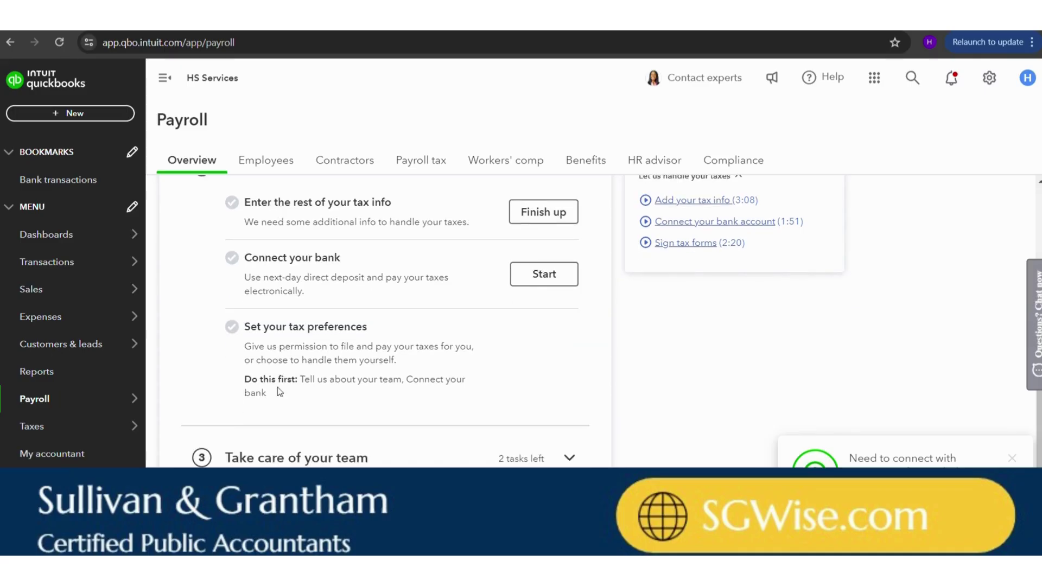
left_click(281, 459)
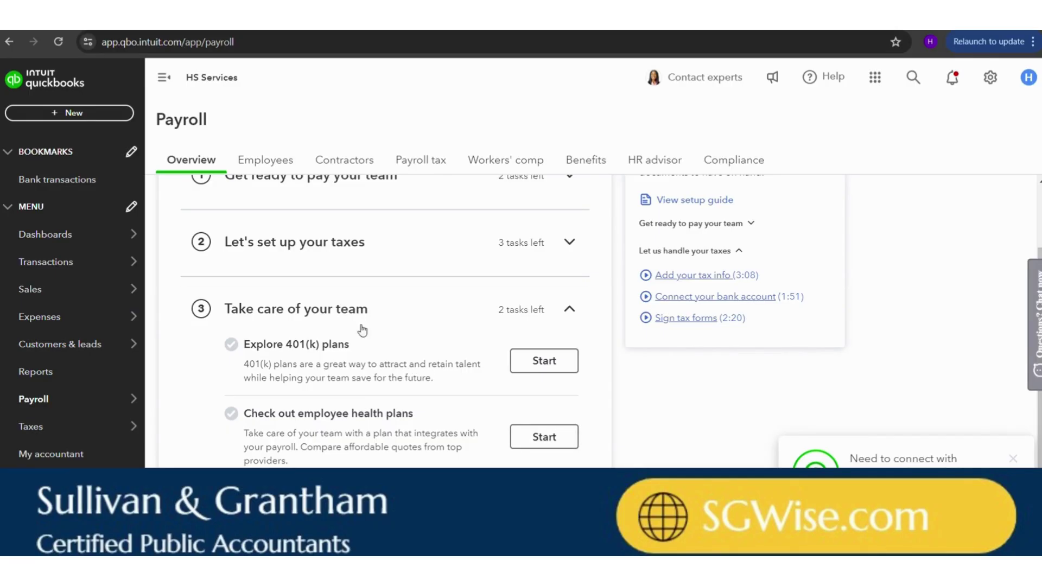
left_click(341, 310)
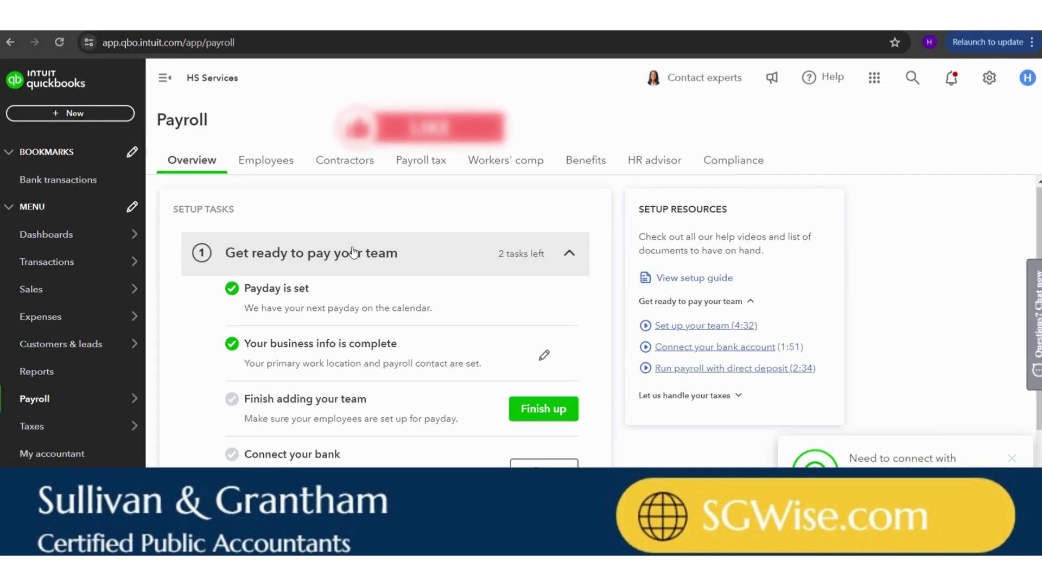